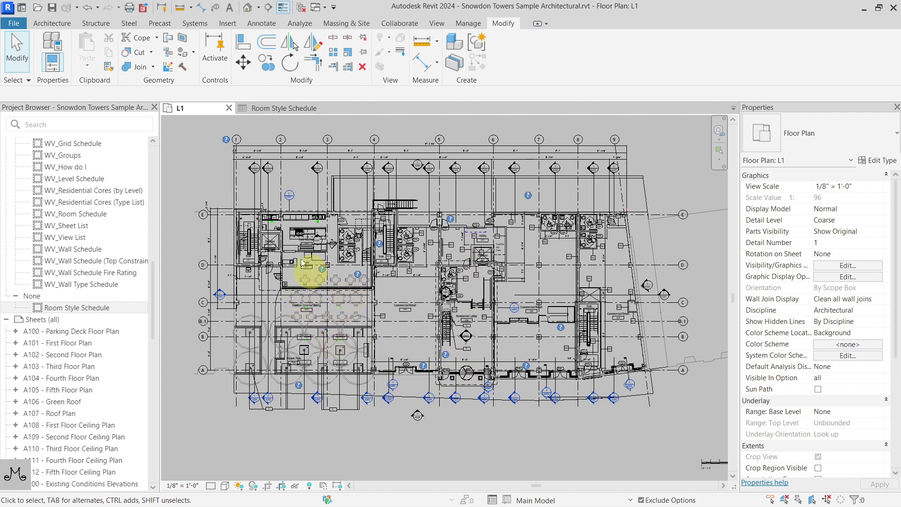
Step: Review the floor, ceiling and wall finishes in the Room Style Schedule and return to the L1 floor plan
{"action": "scroll", "coordinate": [410, 298], "scroll_direction": "up", "scroll_amount": 3}
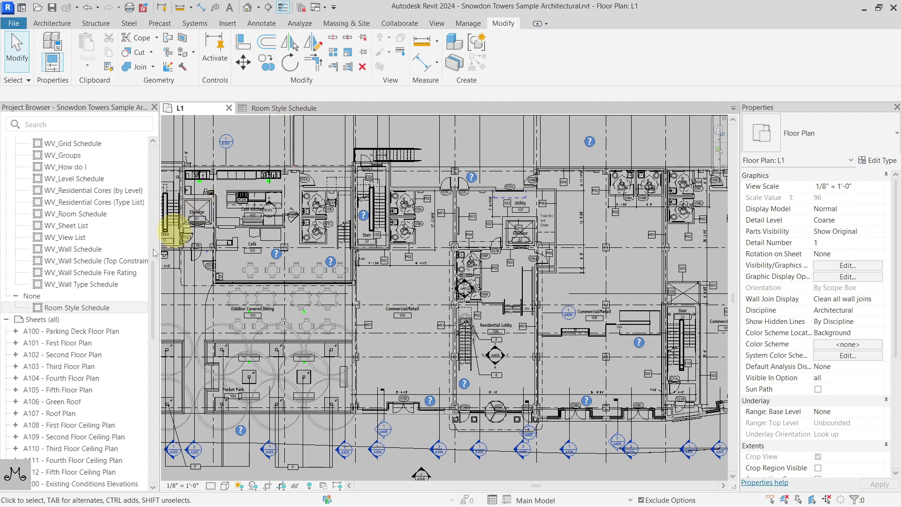
{"action": "left_click", "coordinate": [264, 113]}
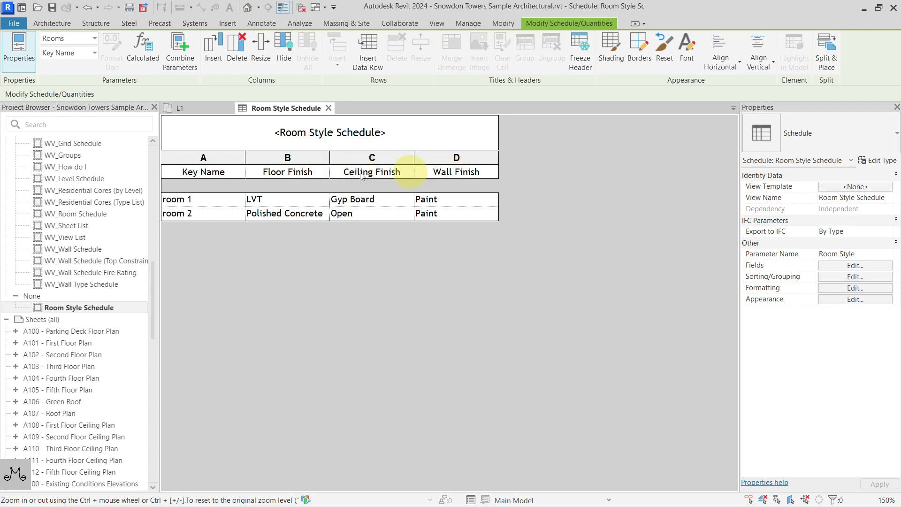
{"action": "left_click", "coordinate": [209, 111]}
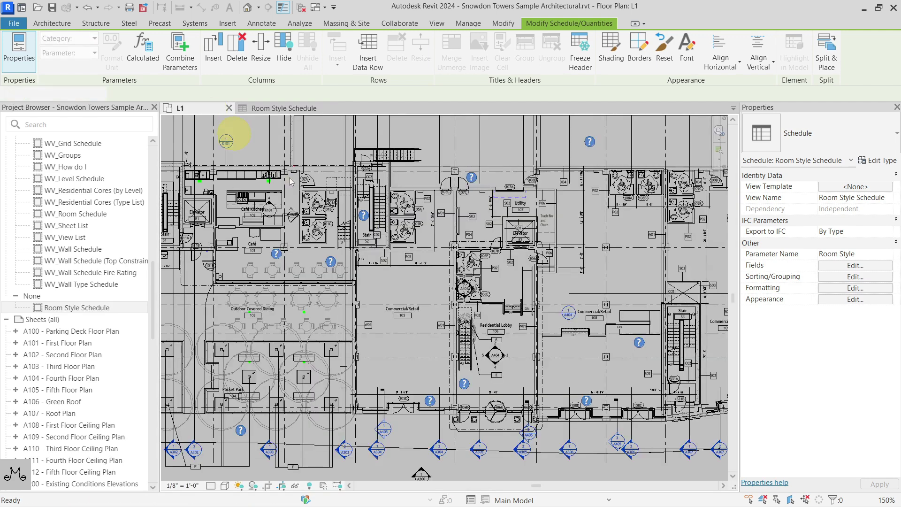
Step: Set the Room Style of Commercial/Retail room 105 on the L1 plan to room 1
{"action": "left_click", "coordinate": [402, 312]}
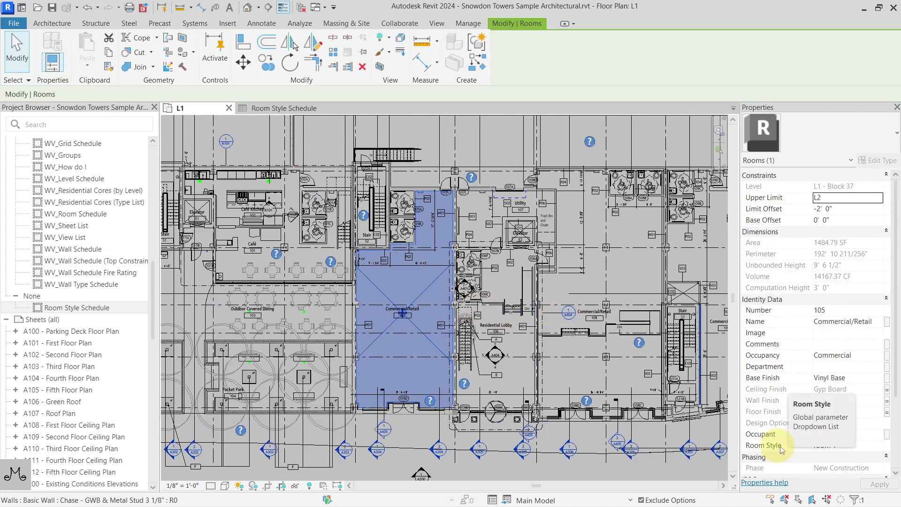
{"action": "left_click", "coordinate": [872, 445]}
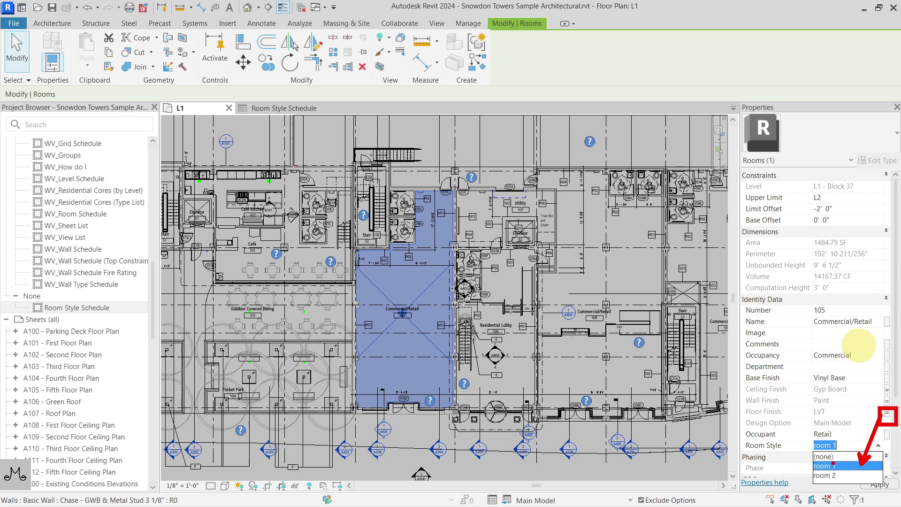
{"action": "left_click", "coordinate": [824, 465]}
{"action": "key", "text": "Escape"}
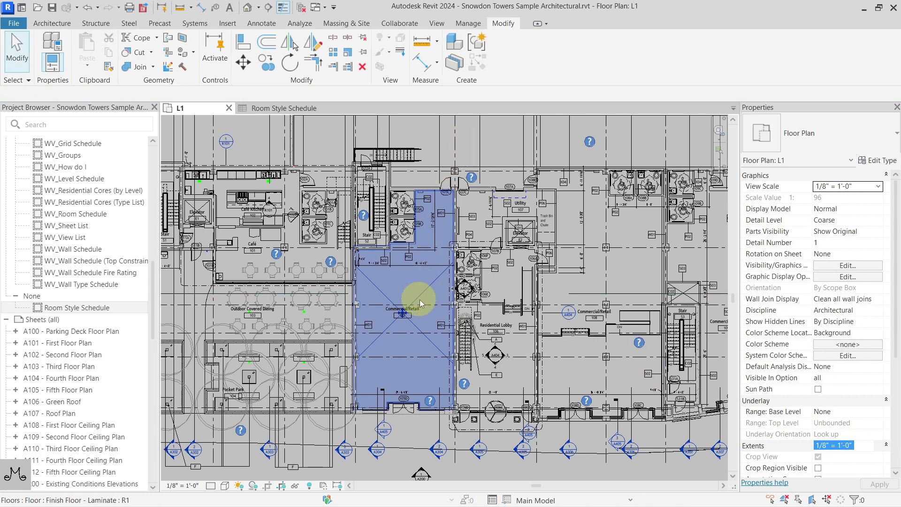
{"action": "middle_click_drag", "start_coordinate": [429, 307], "coordinate": [454, 306]}
Step: Check the view duplication options offered for the Room Style Schedule without making a copy
{"action": "left_click", "coordinate": [104, 308]}
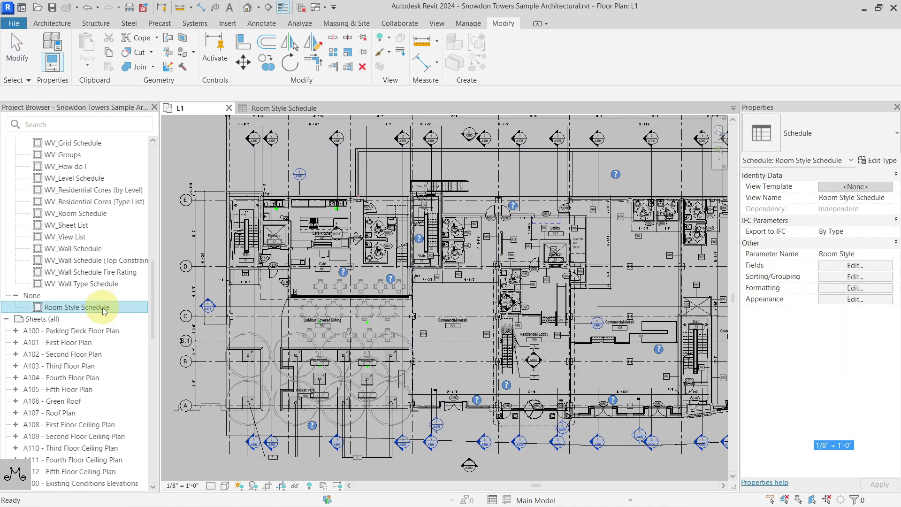
{"action": "right_click", "coordinate": [78, 310]}
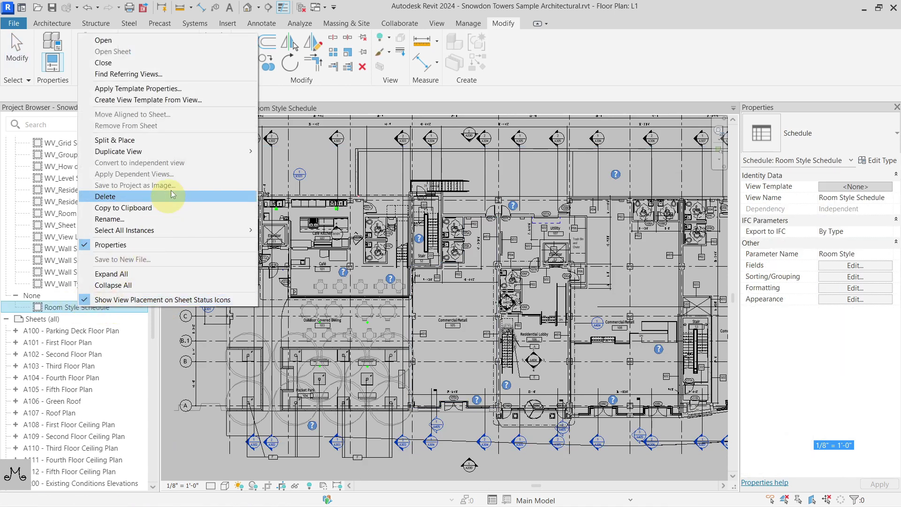
{"action": "mouse_move", "coordinate": [184, 150]}
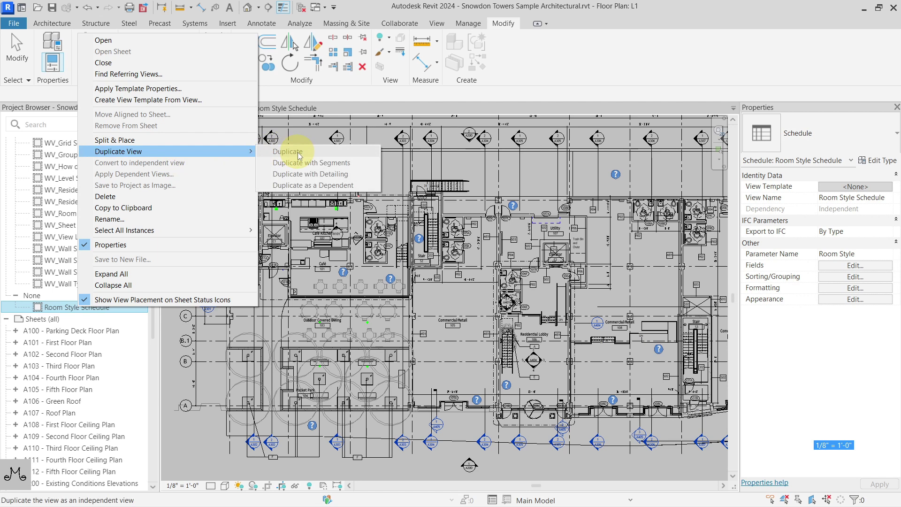
{"action": "left_click", "coordinate": [240, 212]}
Step: Look through the project's schedules, view the Room Style Schedule table and return to the L1 floor plan
{"action": "scroll", "coordinate": [123, 294], "scroll_direction": "up", "scroll_amount": 5}
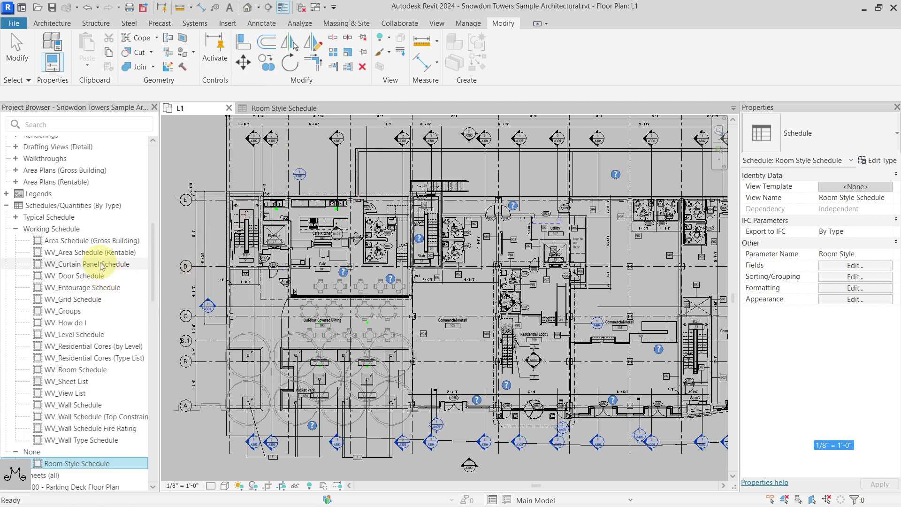
{"action": "scroll", "coordinate": [94, 256], "scroll_direction": "down", "scroll_amount": 3}
{"action": "scroll", "coordinate": [102, 266], "scroll_direction": "up", "scroll_amount": 3}
{"action": "scroll", "coordinate": [100, 300], "scroll_direction": "down", "scroll_amount": 3}
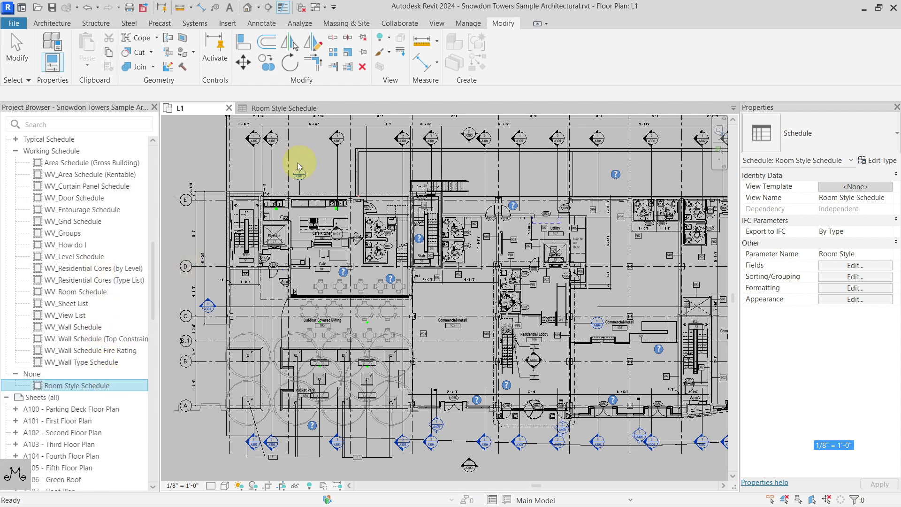
{"action": "left_click", "coordinate": [281, 107]}
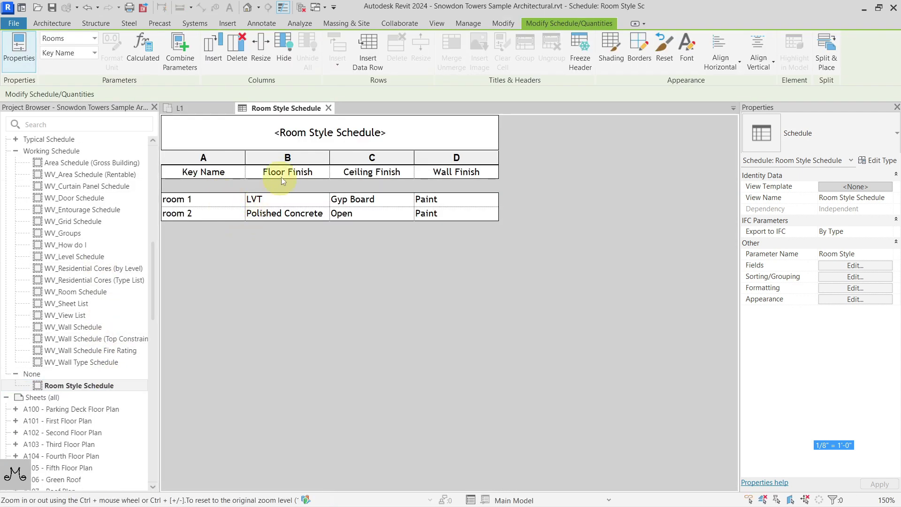
{"action": "left_click", "coordinate": [213, 111]}
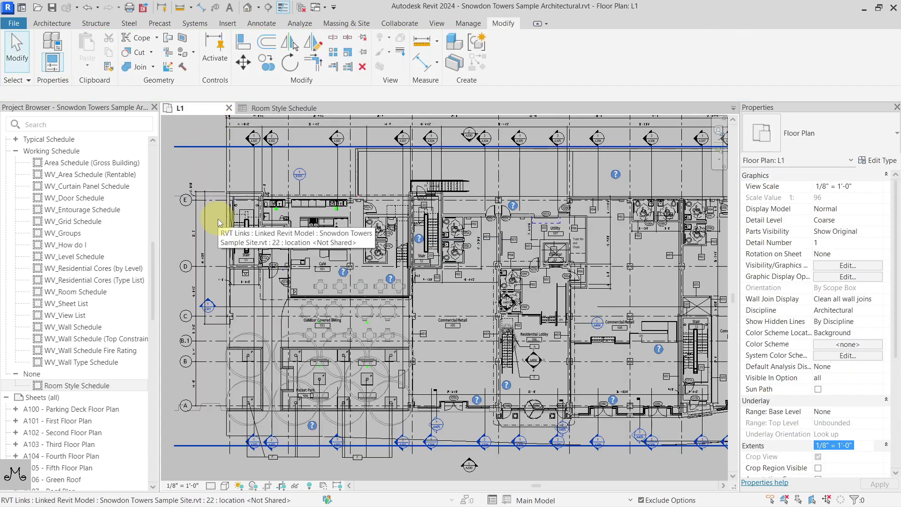
Step: Rename the Room Style Schedule as Room Schedule
{"action": "left_click", "coordinate": [71, 386]}
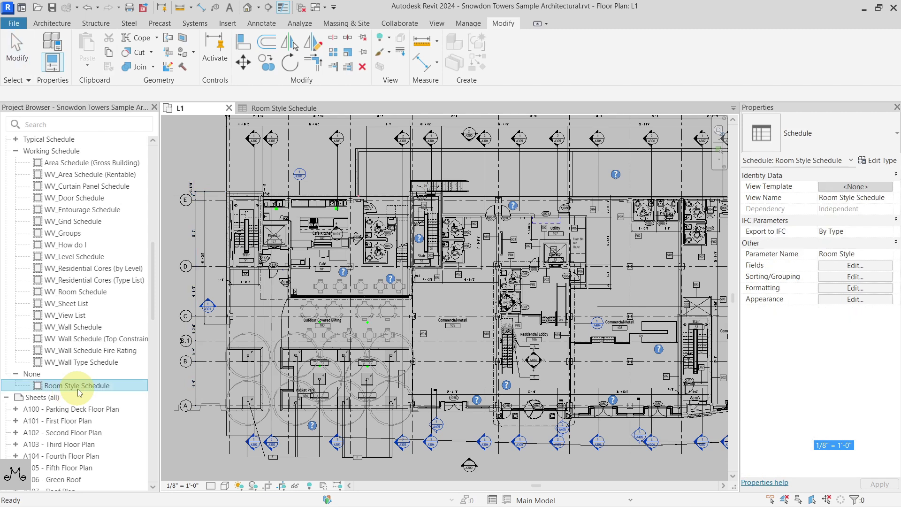
{"action": "left_click", "coordinate": [79, 390]}
{"action": "left_click", "coordinate": [80, 388]}
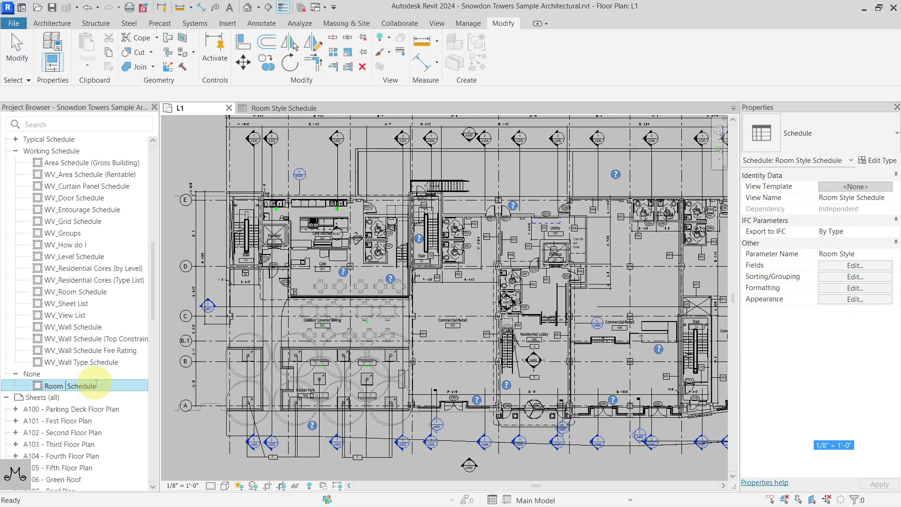
{"action": "key", "text": "Return"}
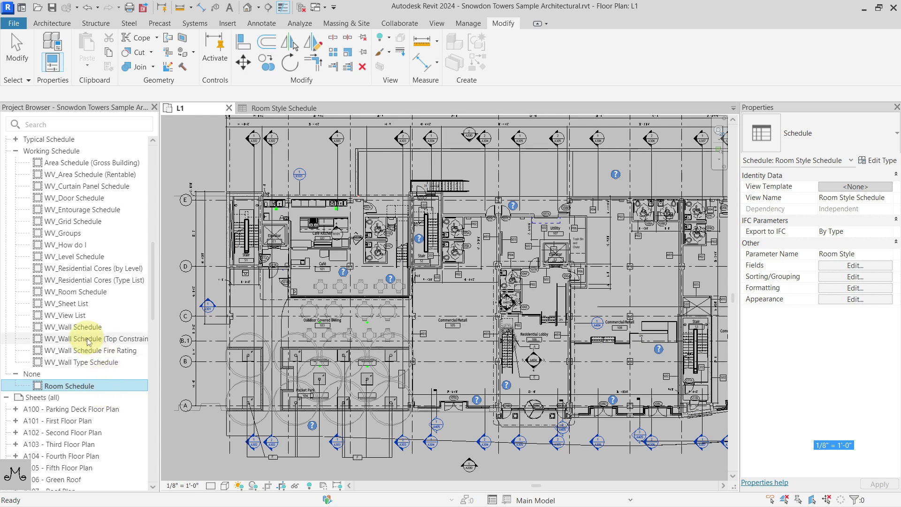
Step: Expand the Typical Schedule group, browse the listed schedules and check the Room Schedule table
{"action": "scroll", "coordinate": [96, 369], "scroll_direction": "up", "scroll_amount": 3}
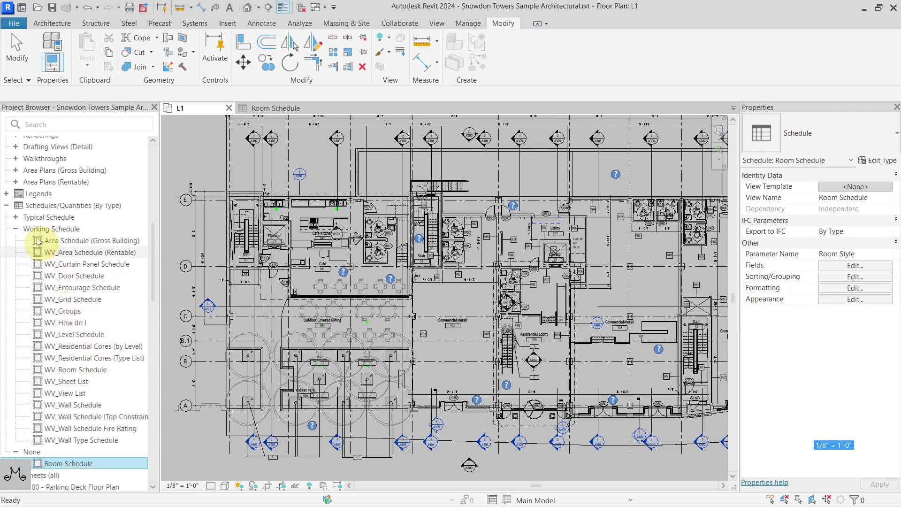
{"action": "left_click", "coordinate": [15, 218]}
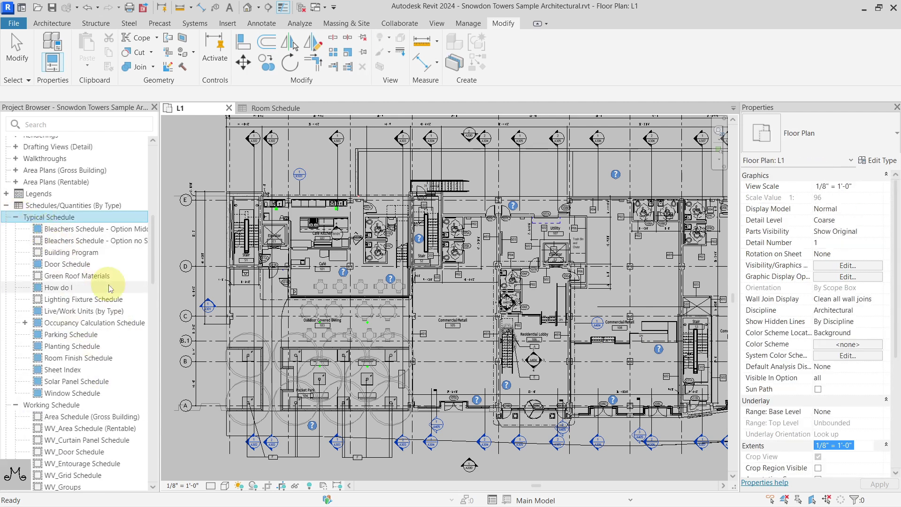
{"action": "scroll", "coordinate": [100, 278], "scroll_direction": "down", "scroll_amount": 9}
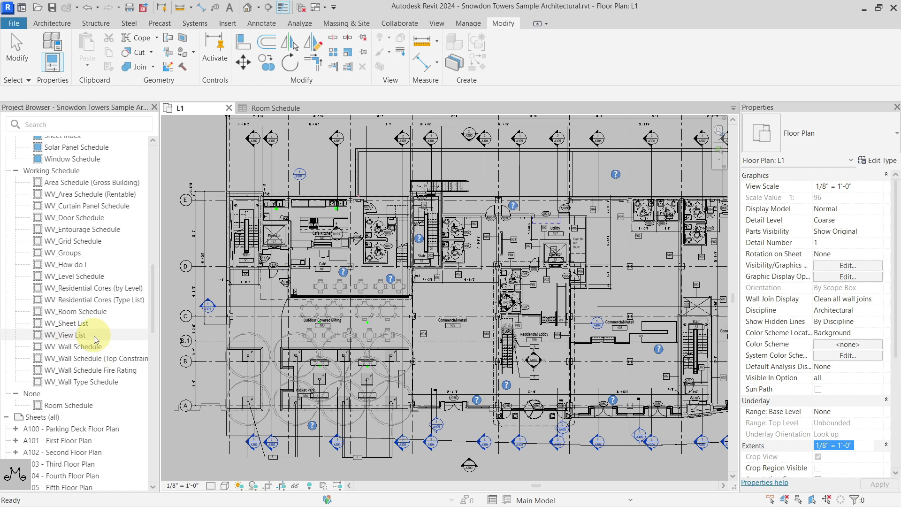
{"action": "left_click", "coordinate": [272, 109]}
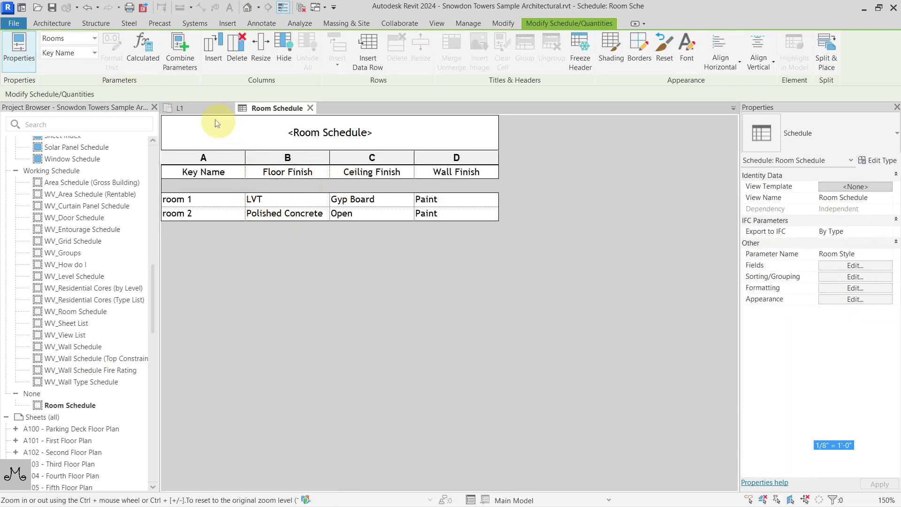
{"action": "left_click", "coordinate": [204, 112]}
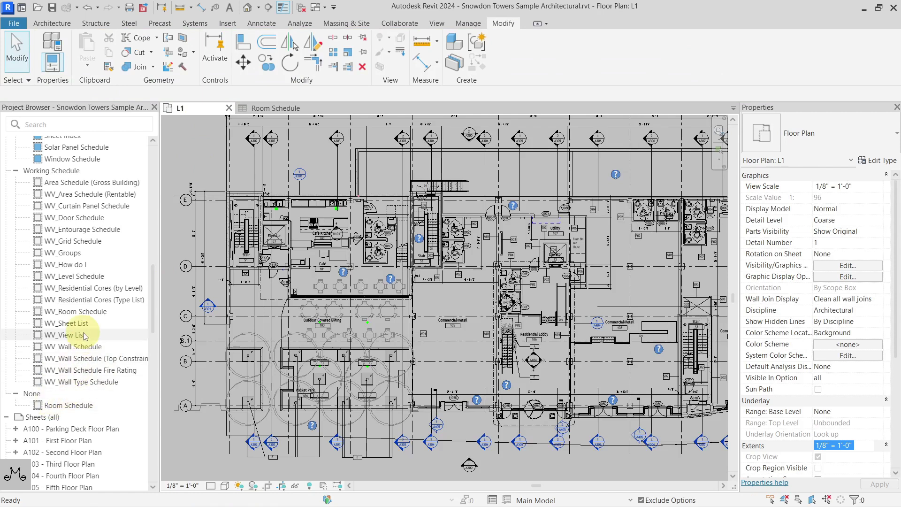
Step: Compare the Room Schedule's properties with those of the working area, door and grid schedules, and review its key table
{"action": "scroll", "coordinate": [85, 336], "scroll_direction": "up", "scroll_amount": 2}
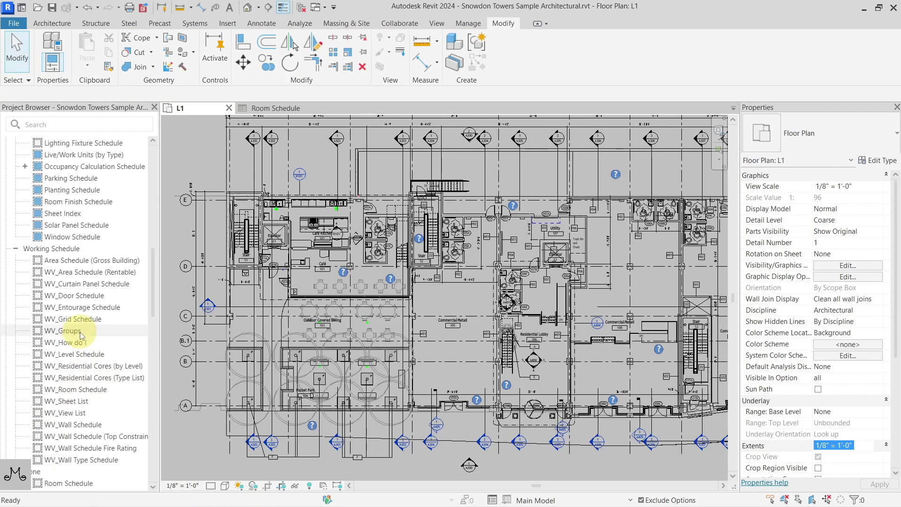
{"action": "scroll", "coordinate": [76, 390], "scroll_direction": "down", "scroll_amount": 2}
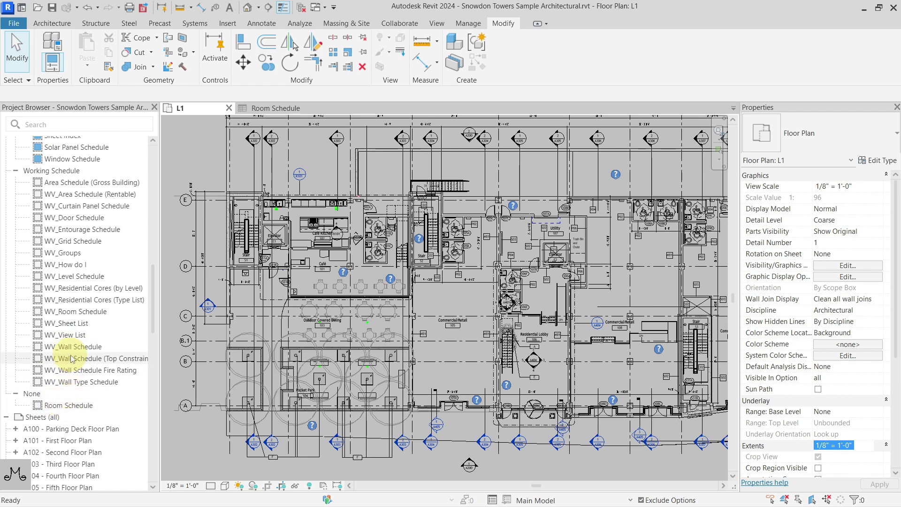
{"action": "scroll", "coordinate": [70, 263], "scroll_direction": "up", "scroll_amount": 3}
{"action": "scroll", "coordinate": [83, 277], "scroll_direction": "down", "scroll_amount": 3}
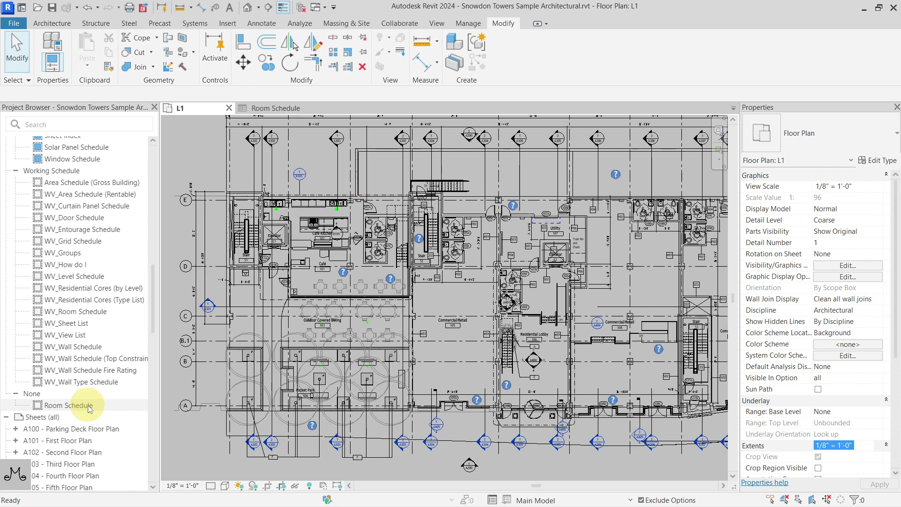
{"action": "left_click", "coordinate": [89, 408]}
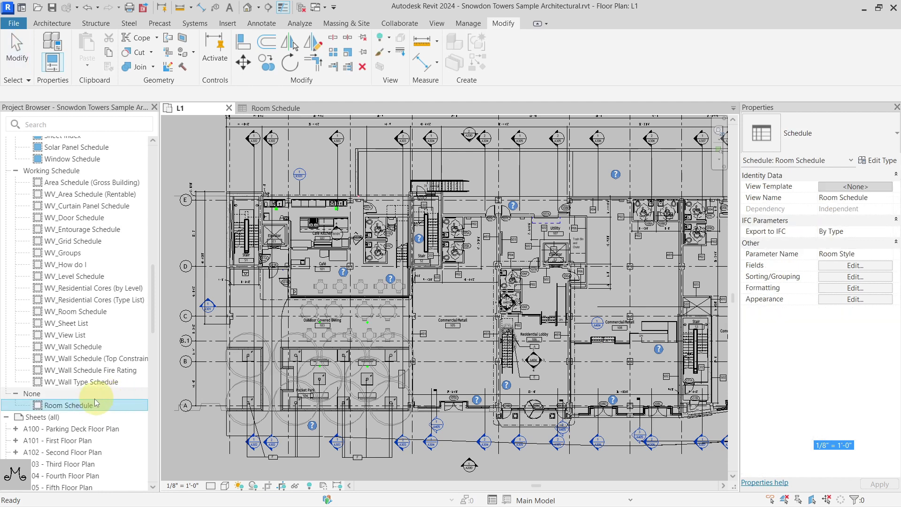
{"action": "left_click", "coordinate": [96, 194]}
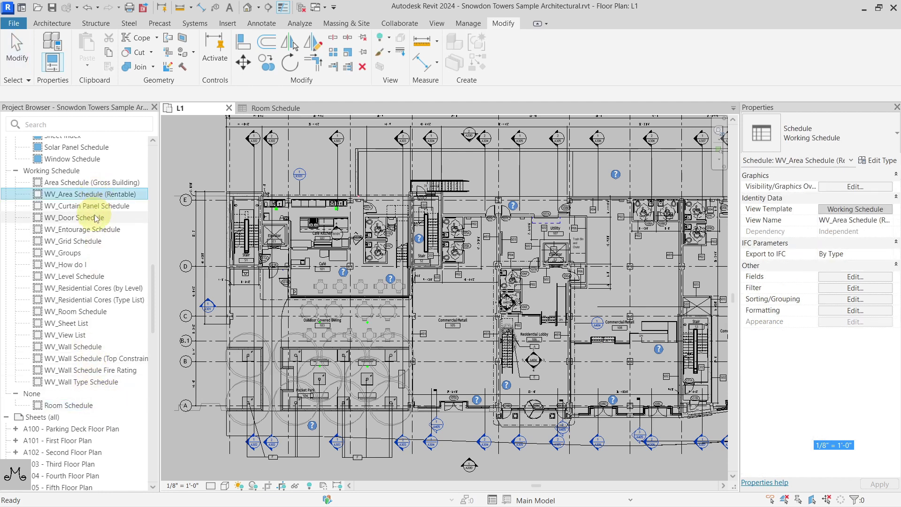
{"action": "left_click", "coordinate": [96, 217]}
{"action": "left_click", "coordinate": [87, 241]}
{"action": "left_click", "coordinate": [80, 406]}
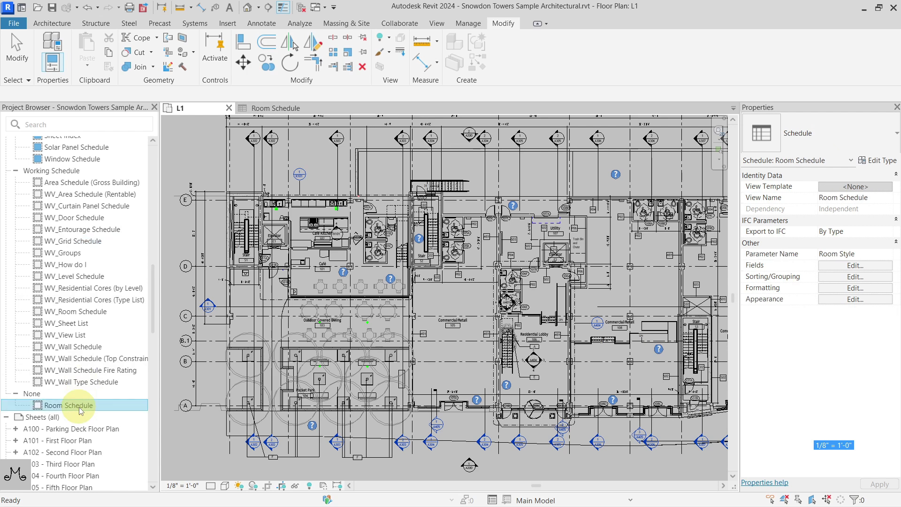
{"action": "double_click", "coordinate": [100, 407]}
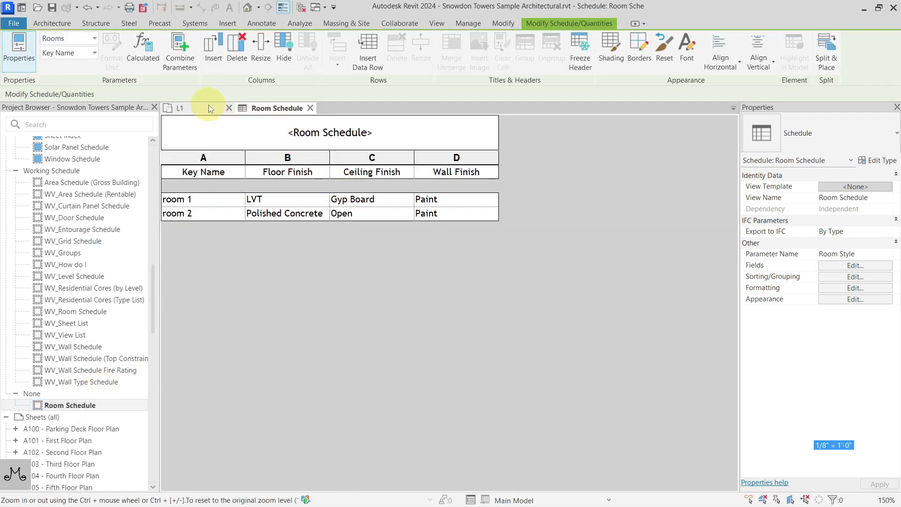
{"action": "left_click", "coordinate": [210, 108]}
{"action": "left_click", "coordinate": [127, 405]}
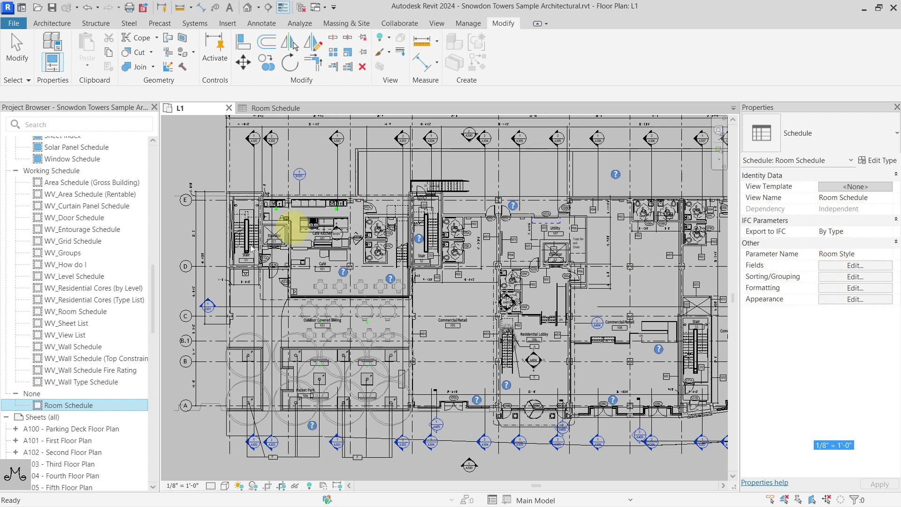
Step: Open WV_Door Schedule, examine its field and filter settings, and close the schedule unchanged
{"action": "left_click", "coordinate": [75, 217]}
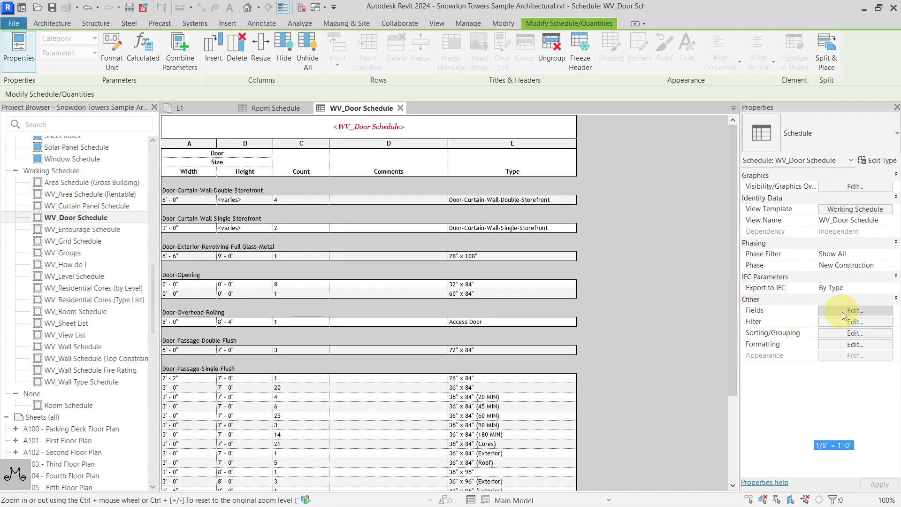
{"action": "left_click", "coordinate": [854, 310]}
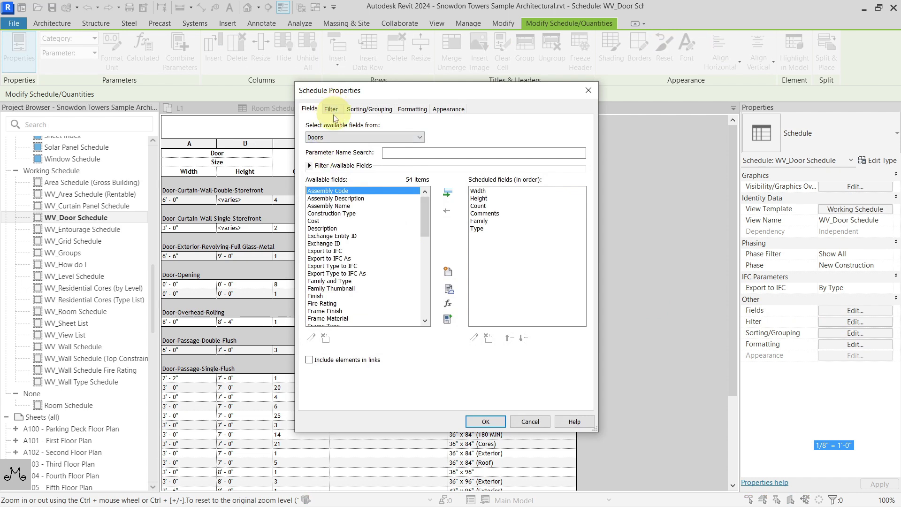
{"action": "left_click", "coordinate": [332, 111]}
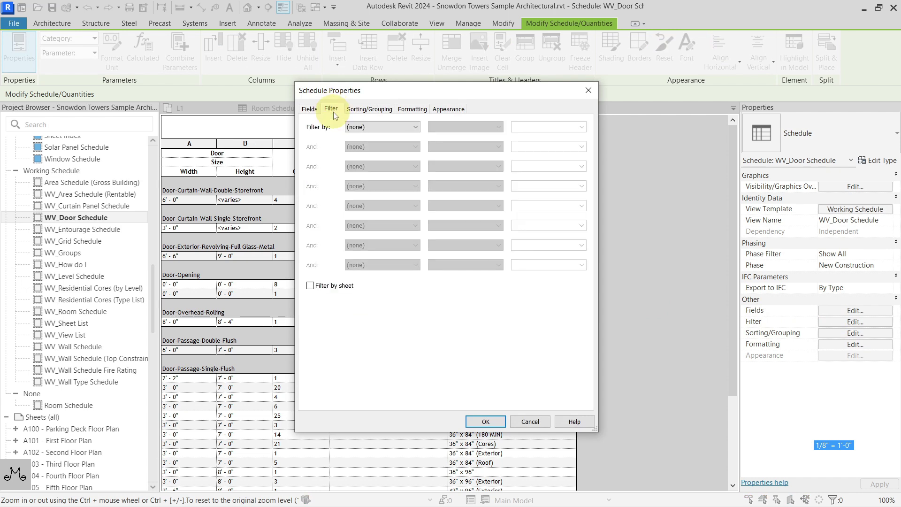
{"action": "left_click", "coordinate": [586, 91]}
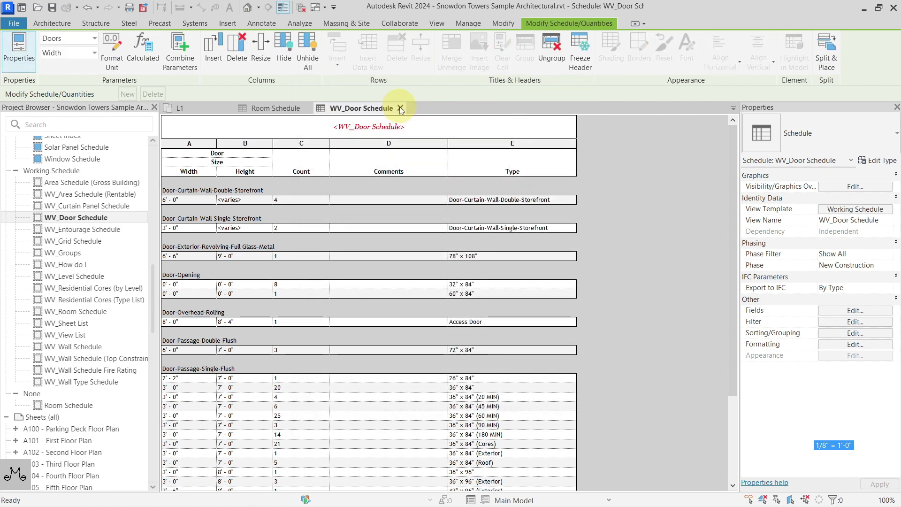
{"action": "left_click", "coordinate": [404, 107]}
Step: Examine the Room Schedule's field settings, close them unchanged, and compare the schedule with the L1 floor plan
{"action": "left_click", "coordinate": [276, 109]}
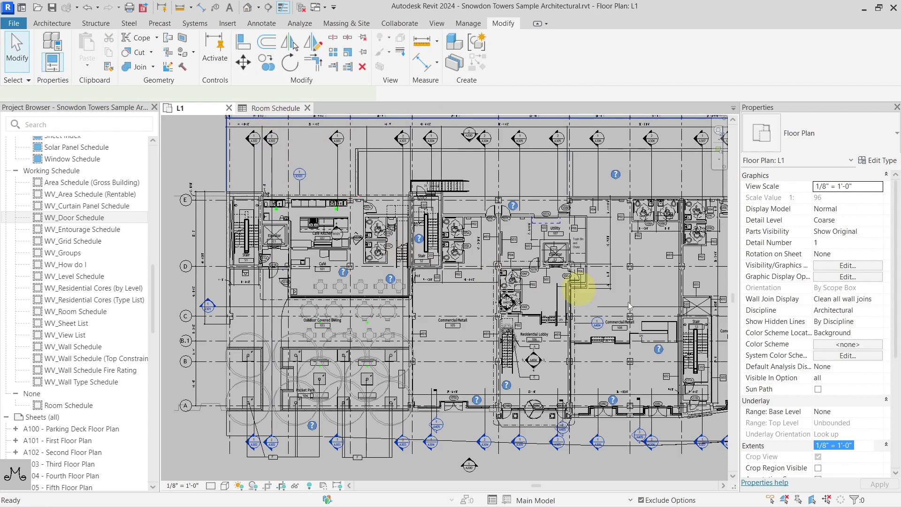
{"action": "left_click", "coordinate": [841, 266]}
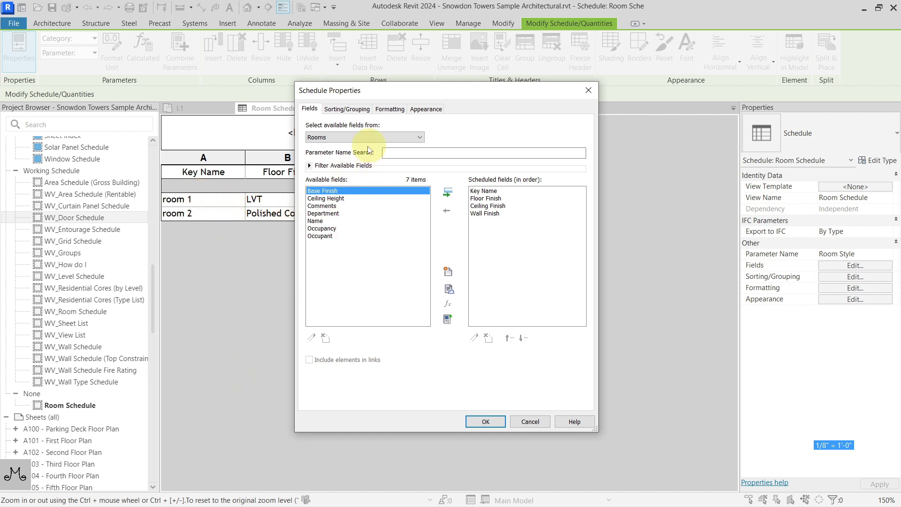
{"action": "left_click", "coordinate": [587, 91]}
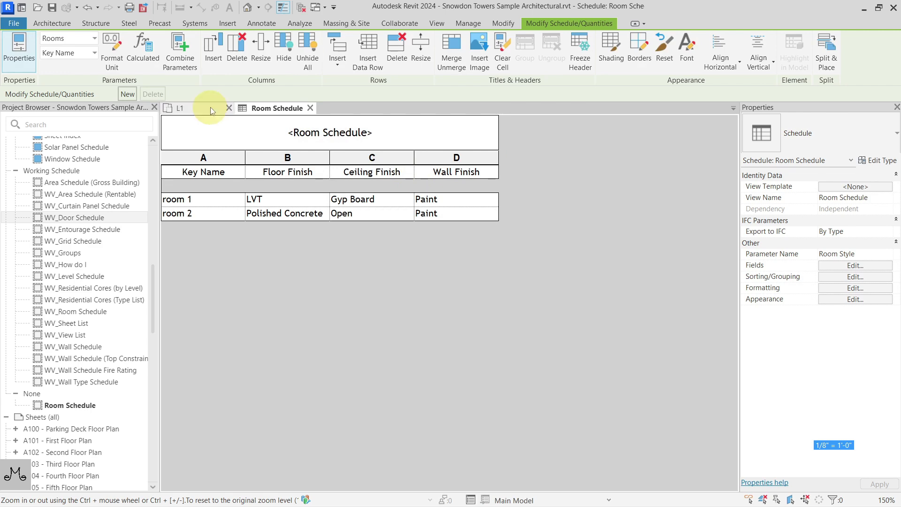
{"action": "left_click", "coordinate": [180, 108]}
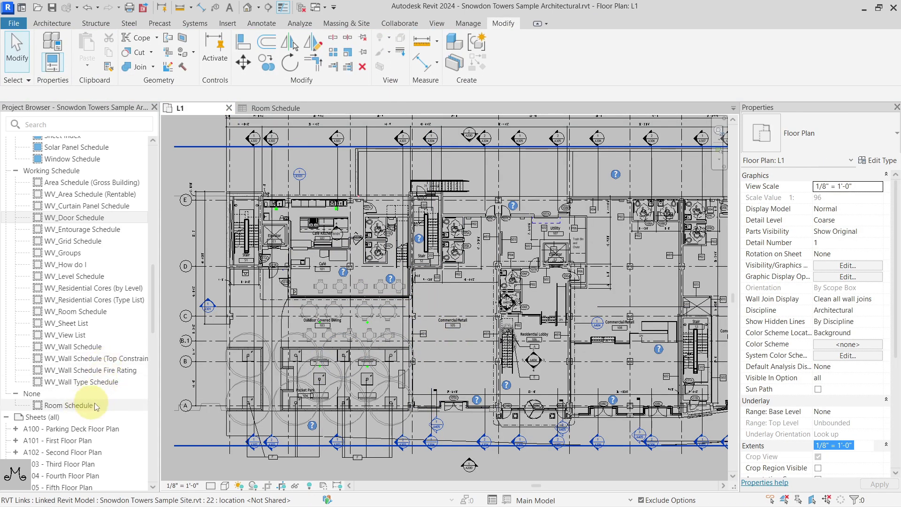
{"action": "left_click", "coordinate": [273, 108]}
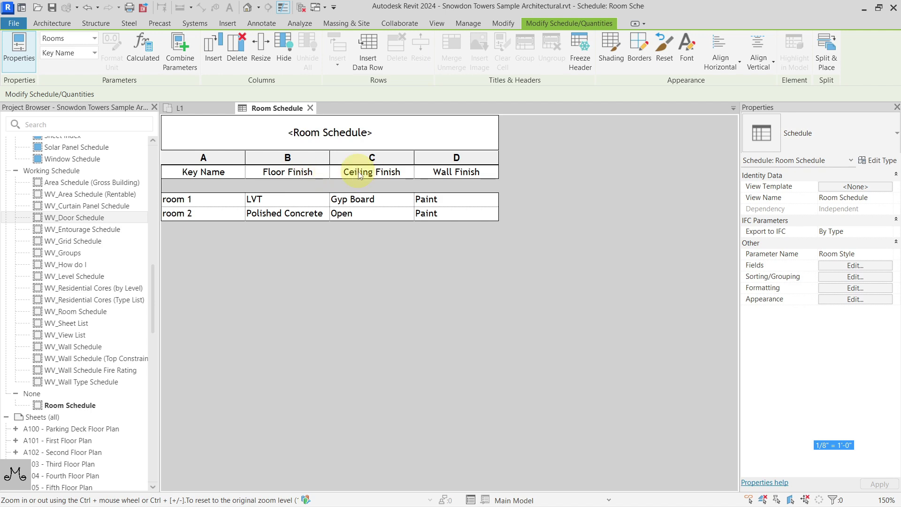
Step: Create a new key schedule for the Rooms category with the key name Room Style
{"action": "left_click", "coordinate": [200, 108]}
{"action": "scroll", "coordinate": [79, 188], "scroll_direction": "up", "scroll_amount": 10}
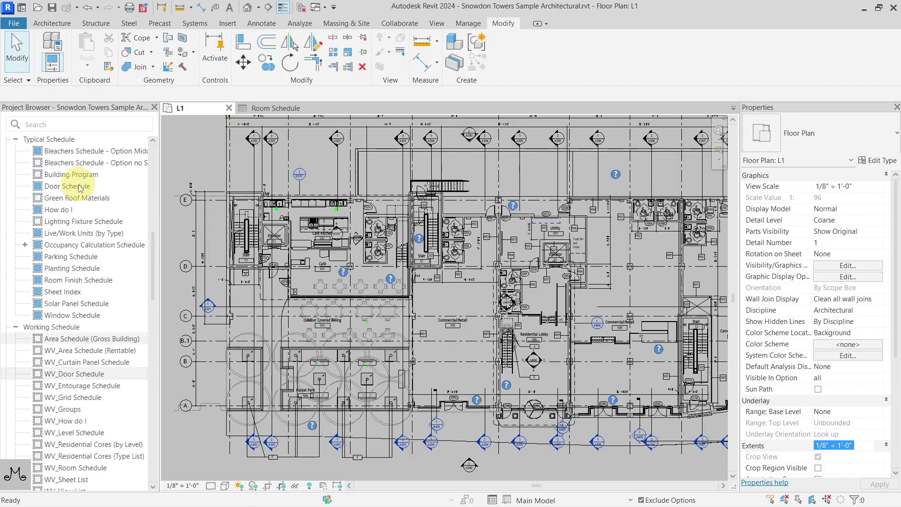
{"action": "right_click", "coordinate": [74, 205]}
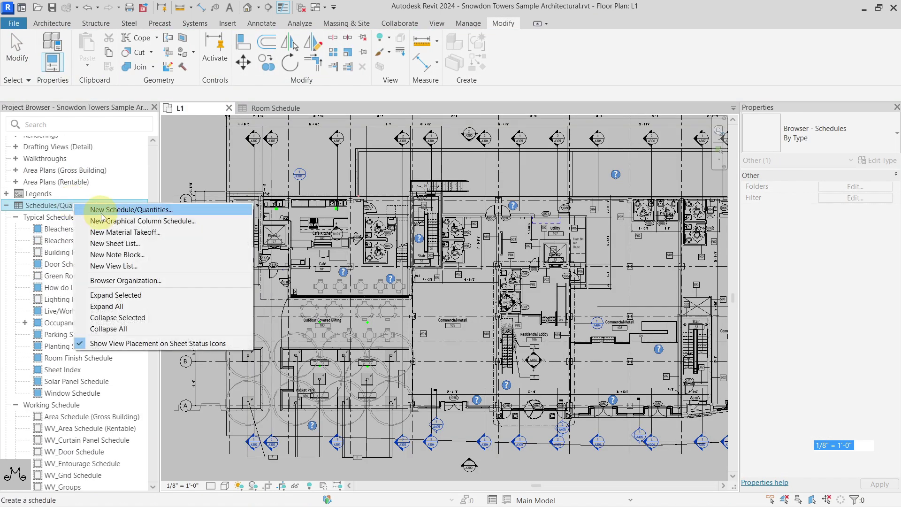
{"action": "left_click", "coordinate": [99, 209]}
{"action": "key", "text": "r"}
{"action": "scroll", "coordinate": [358, 301], "scroll_direction": "down", "scroll_amount": 1}
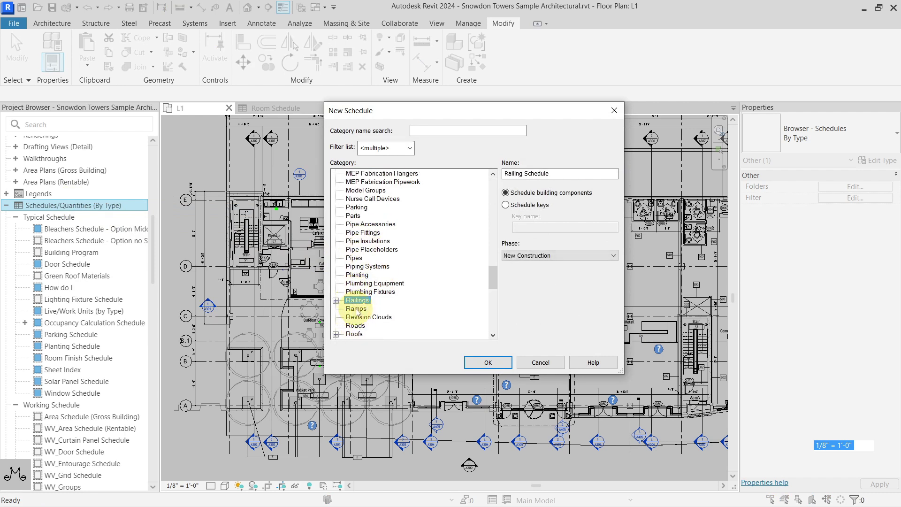
{"action": "scroll", "coordinate": [359, 333], "scroll_direction": "down", "scroll_amount": 1}
{"action": "left_click", "coordinate": [355, 334]}
{"action": "left_click", "coordinate": [527, 205]}
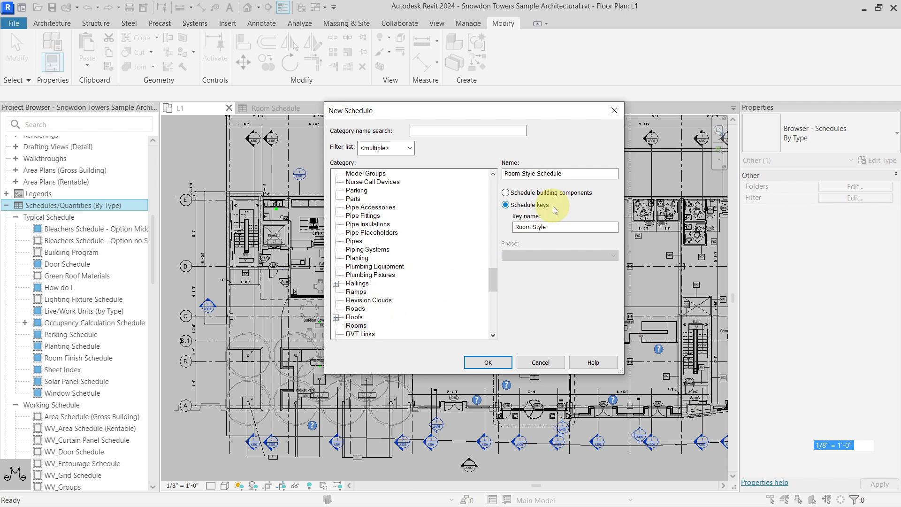
{"action": "left_click", "coordinate": [500, 362]}
{"action": "left_click", "coordinate": [488, 362]}
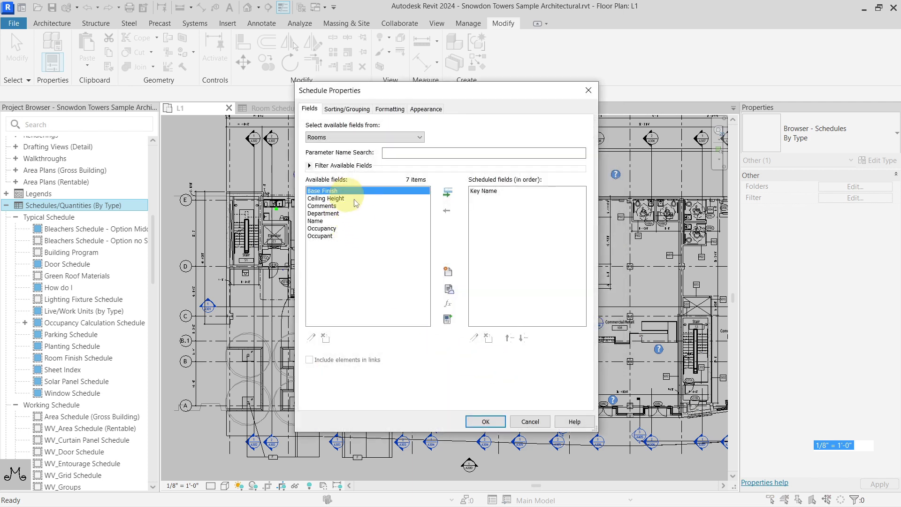
{"action": "left_click_drag", "start_coordinate": [298, 171], "coordinate": [375, 257]}
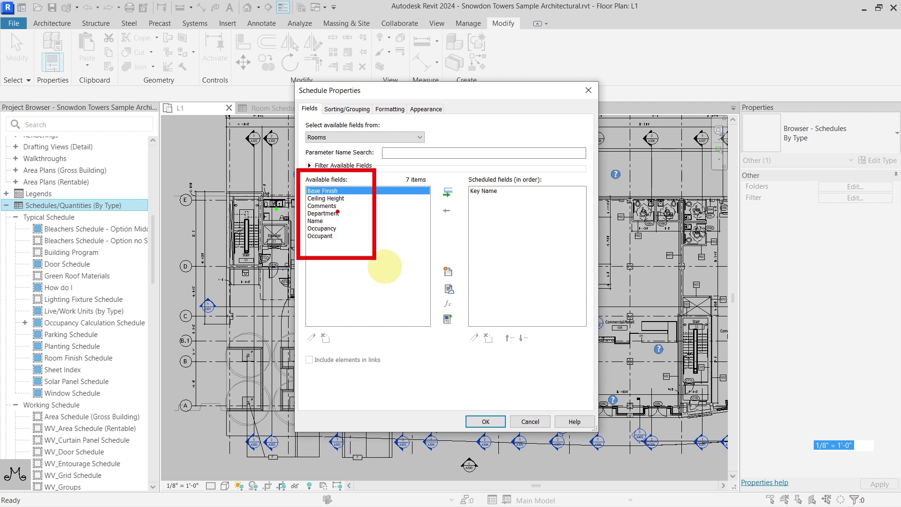
{"action": "left_click_drag", "start_coordinate": [264, 113], "coordinate": [263, 192]}
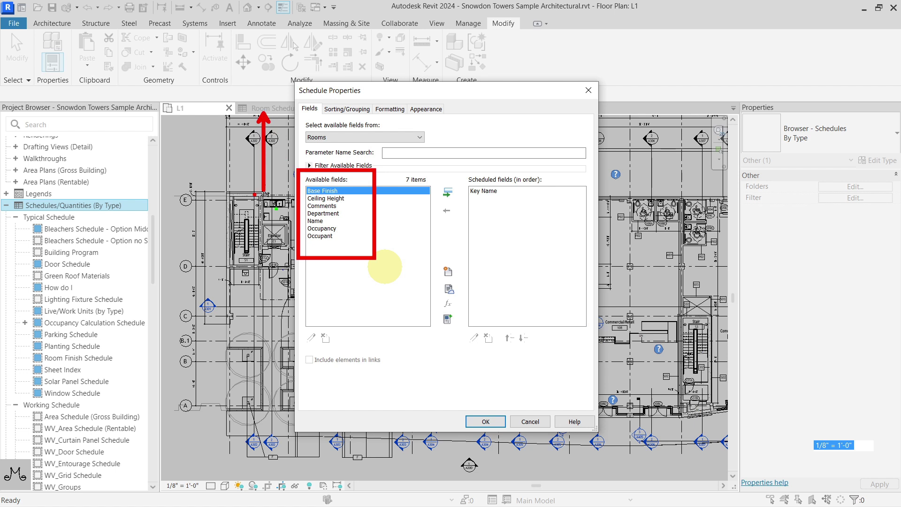
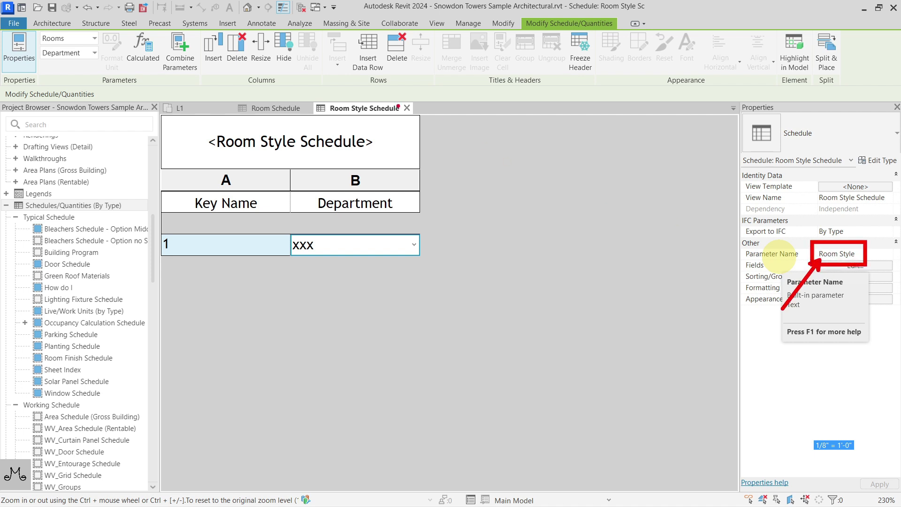
Step: Review the Room Schedule, and check the Room Style options of the Commercial/Retail room 105 on the L1 plan
{"action": "left_click", "coordinate": [281, 108]}
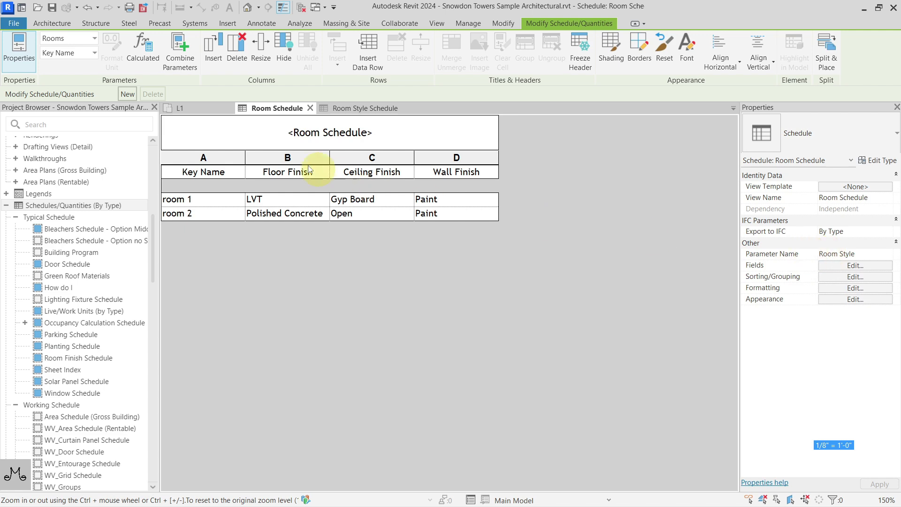
{"action": "left_click", "coordinate": [216, 105]}
{"action": "left_click", "coordinate": [432, 231]}
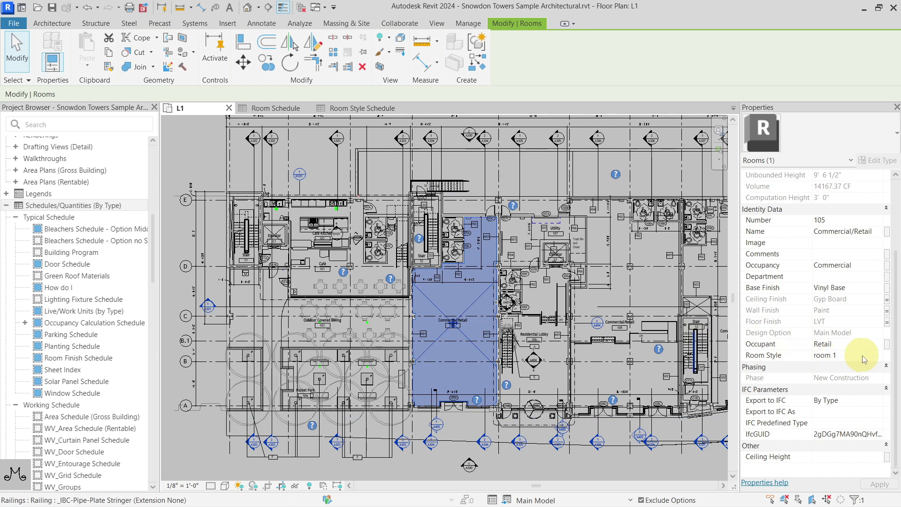
{"action": "left_click", "coordinate": [877, 357]}
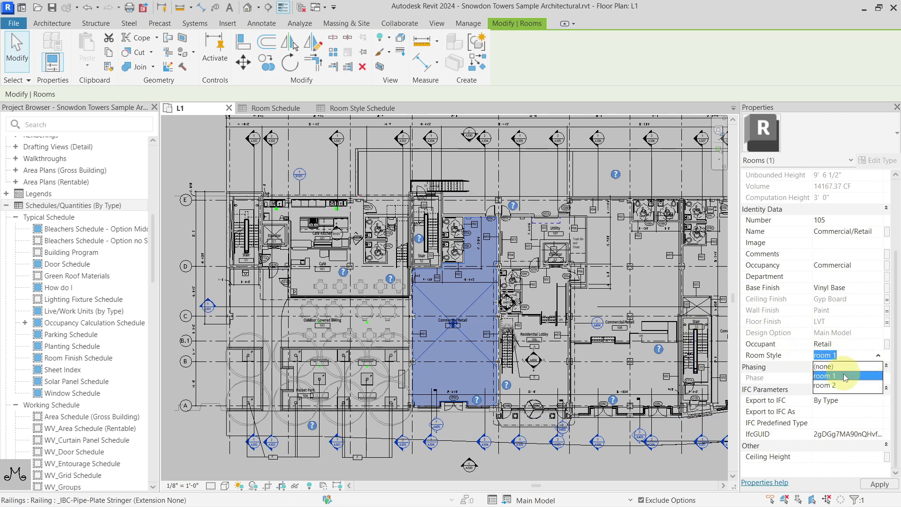
Step: Check the Room Schedule's parameter name against the Room Style list of Commercial/Retail room 105 on the L1 plan
{"action": "left_click", "coordinate": [288, 109]}
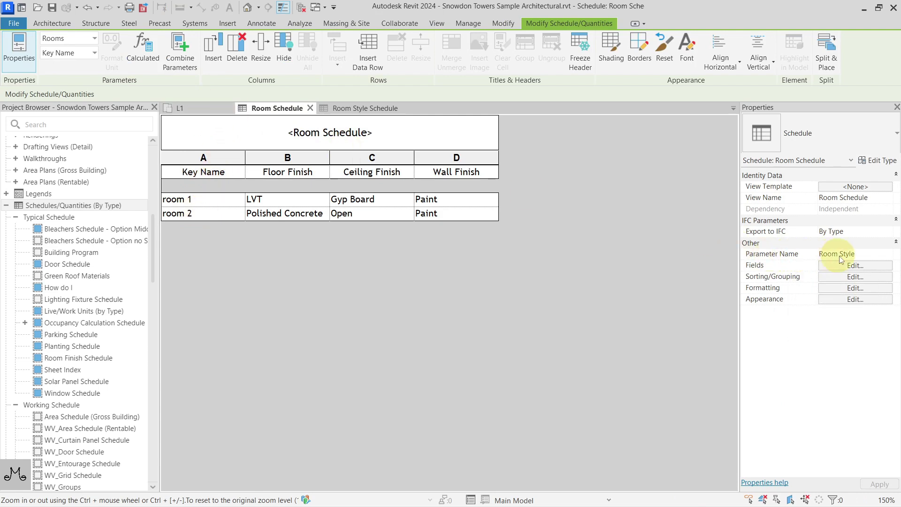
{"action": "left_click", "coordinate": [207, 108]}
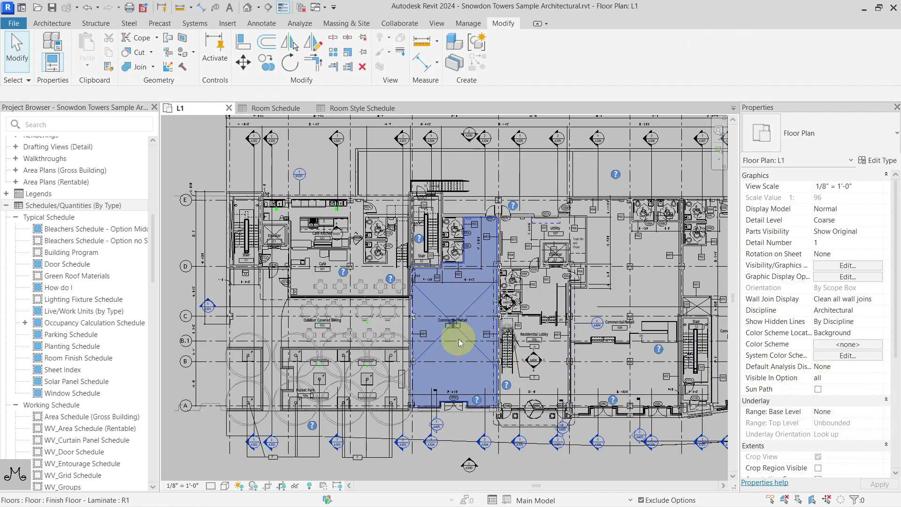
{"action": "key", "text": "Tab"}
{"action": "key", "text": "Tab"}
{"action": "key", "text": "Tab"}
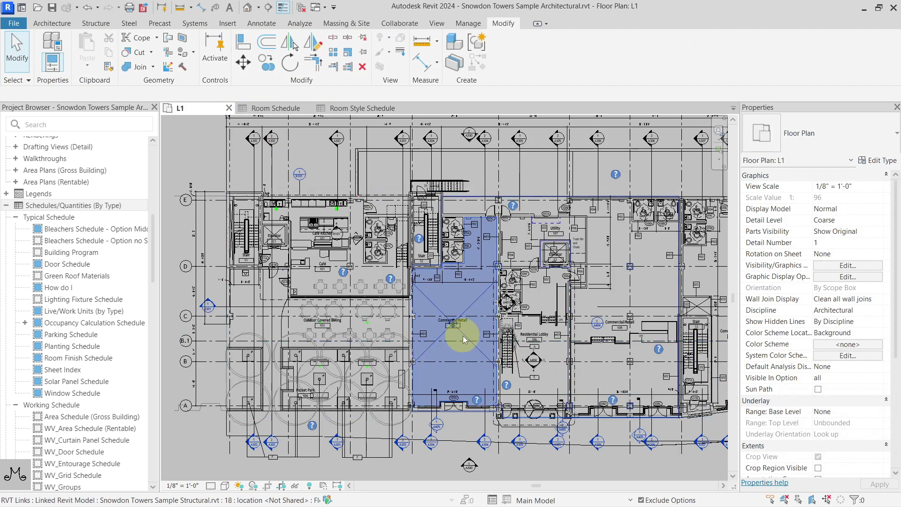
{"action": "key", "text": "Tab"}
{"action": "left_click", "coordinate": [463, 335]}
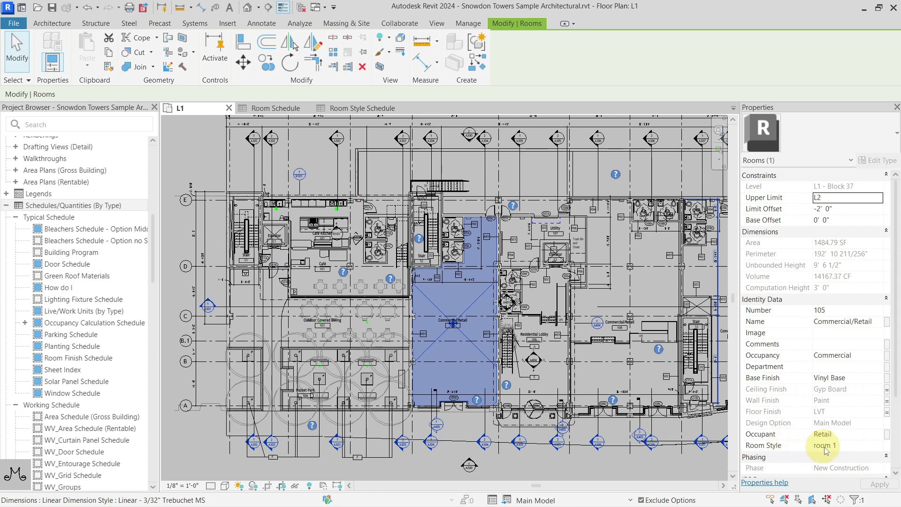
{"action": "left_click", "coordinate": [875, 445]}
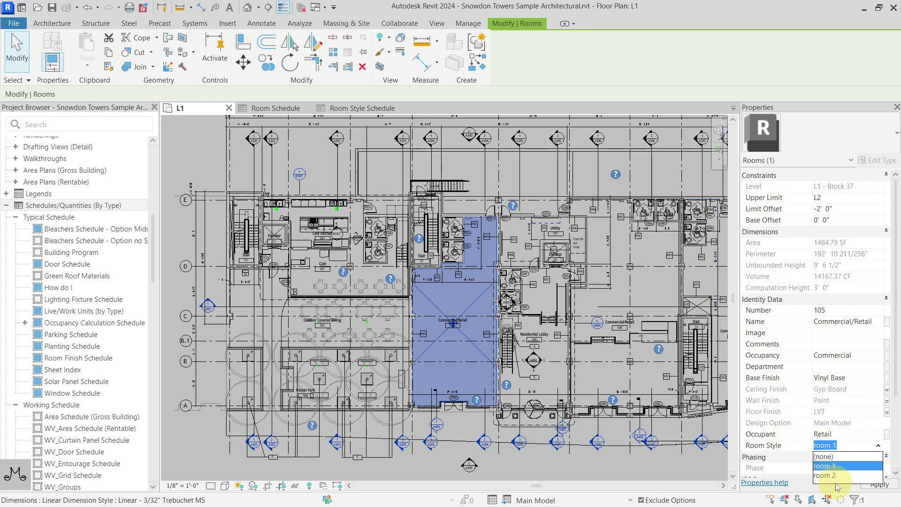
Step: Compare the keys in the Room Style Schedule with the Room Style choices of room 105, and deselect the room
{"action": "left_click", "coordinate": [345, 111]}
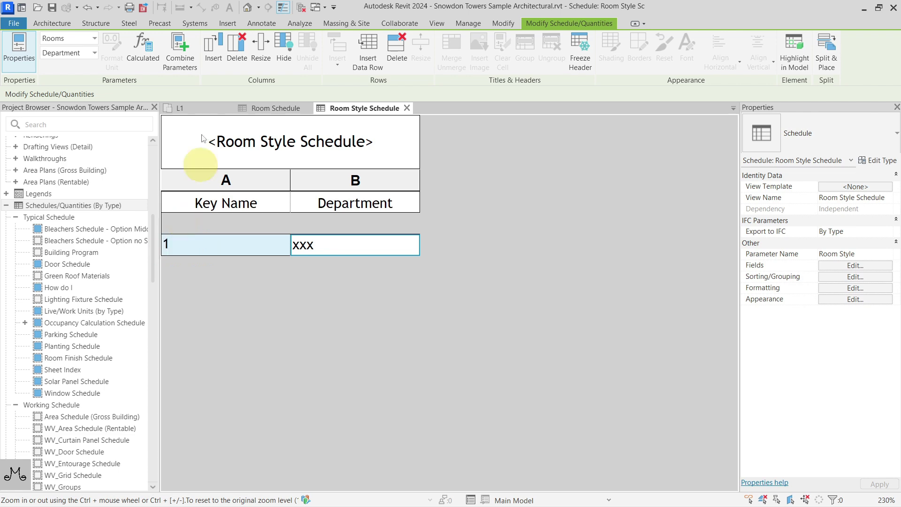
{"action": "left_click", "coordinate": [199, 109]}
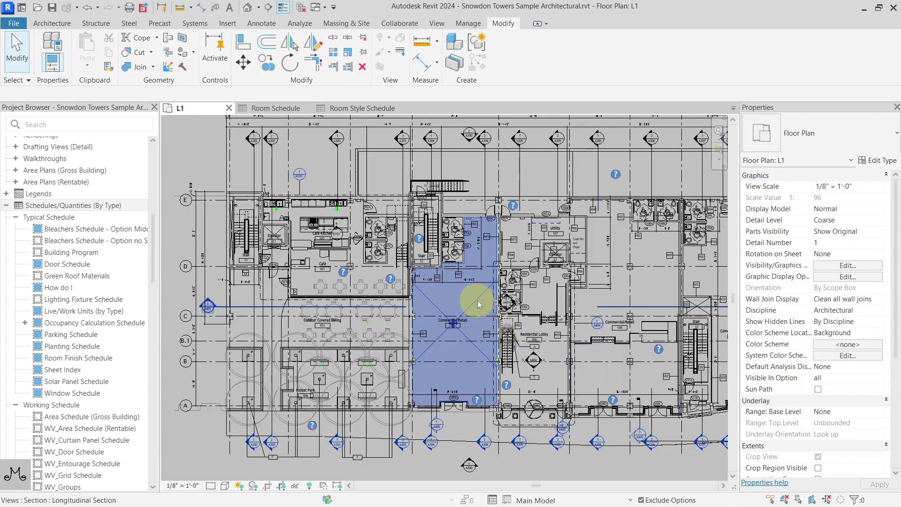
{"action": "left_click", "coordinate": [506, 300]}
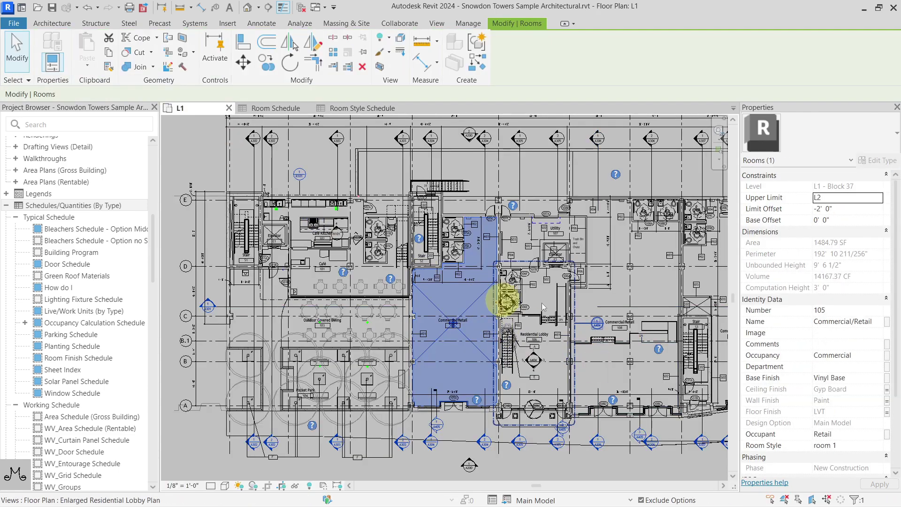
{"action": "left_click", "coordinate": [881, 445]}
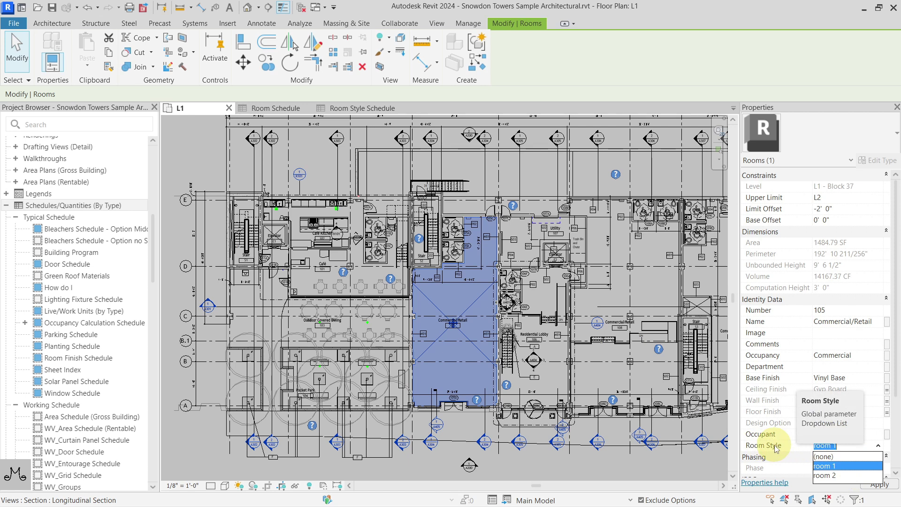
{"action": "left_click", "coordinate": [759, 411]}
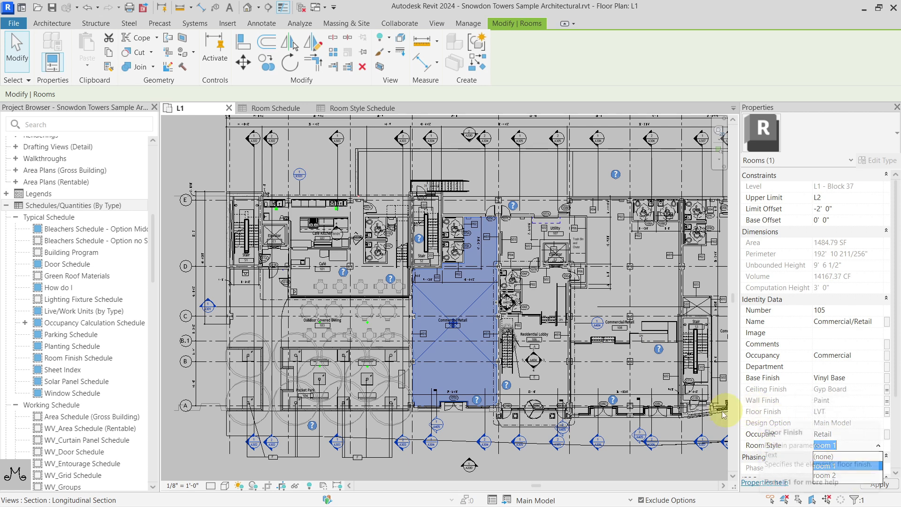
{"action": "key", "text": "Escape"}
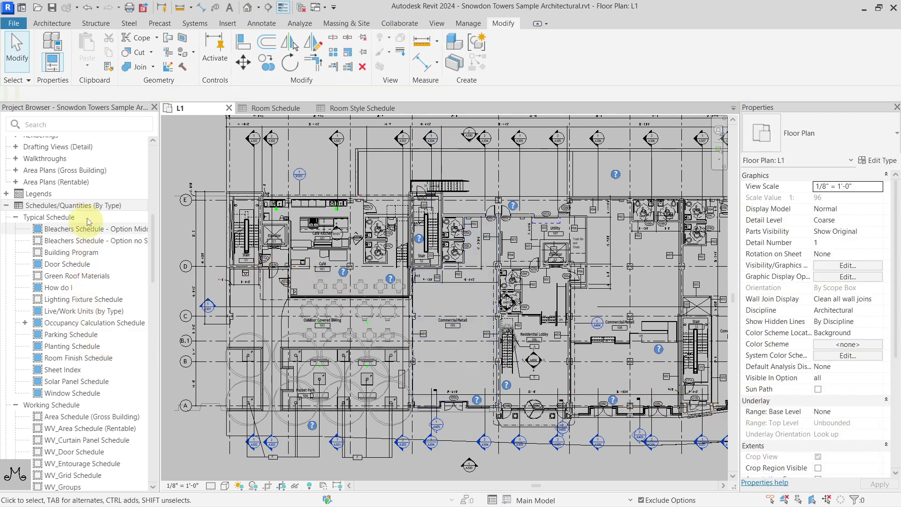
Step: Create another Rooms key schedule named Room Style Schedule 2 with the key name Room Style 2
{"action": "left_click", "coordinate": [94, 205]}
{"action": "right_click", "coordinate": [101, 206]}
{"action": "left_click", "coordinate": [132, 212]}
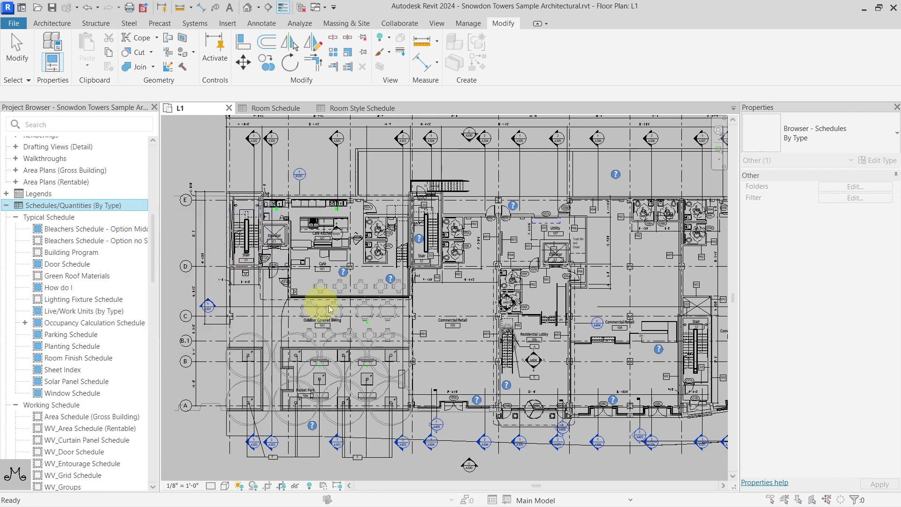
{"action": "key", "text": "r"}
{"action": "scroll", "coordinate": [369, 300], "scroll_direction": "down", "scroll_amount": 2}
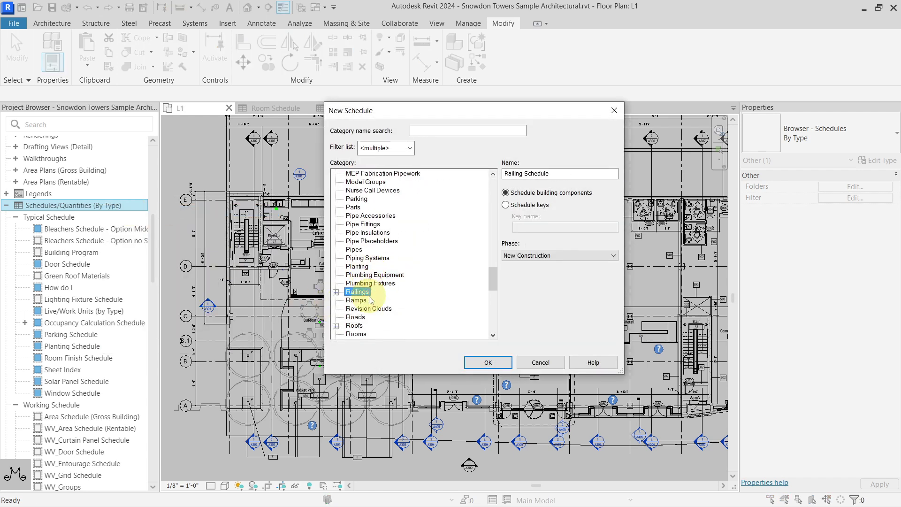
{"action": "left_click", "coordinate": [356, 309]}
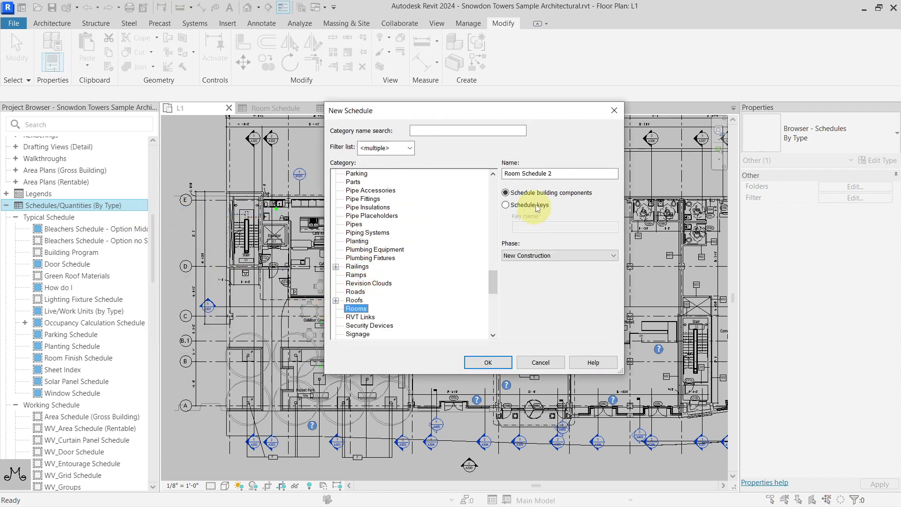
{"action": "left_click", "coordinate": [521, 205]}
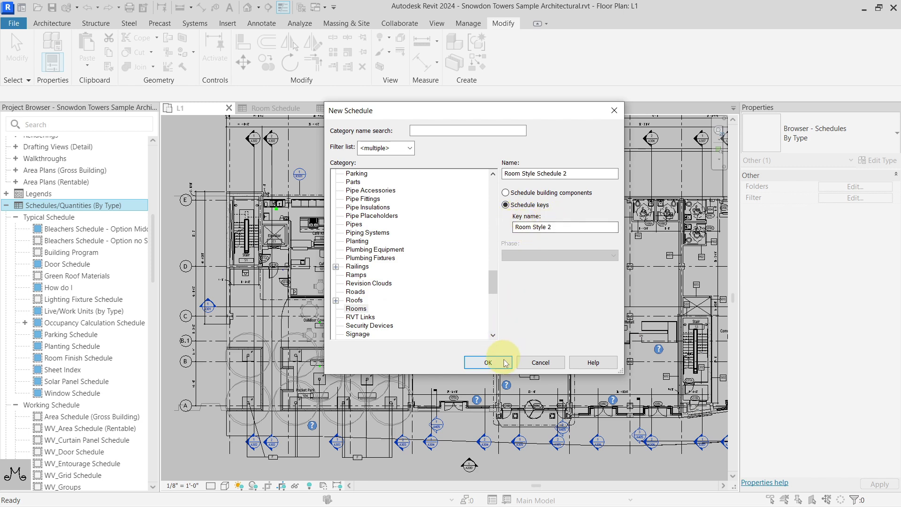
{"action": "left_click", "coordinate": [485, 363]}
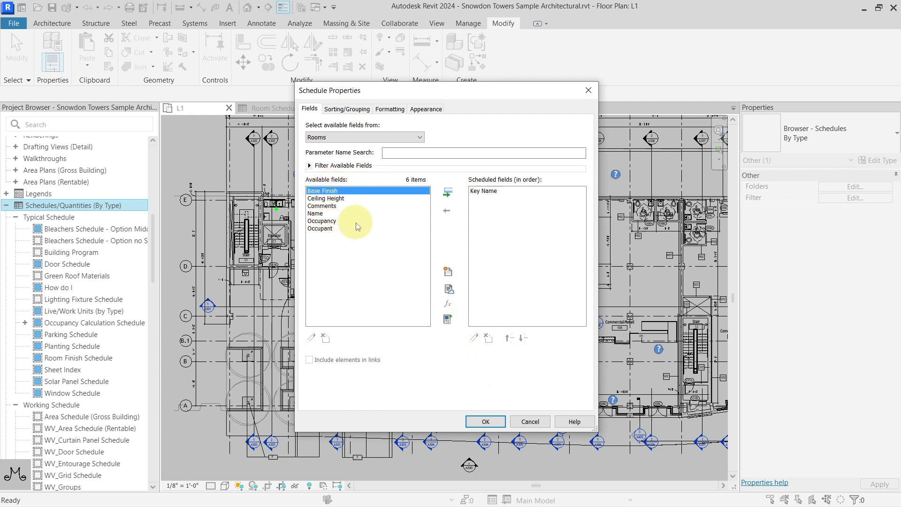
Step: Add the Comments field to the Rooms key schedule and insert one data row
{"action": "double_click", "coordinate": [341, 206]}
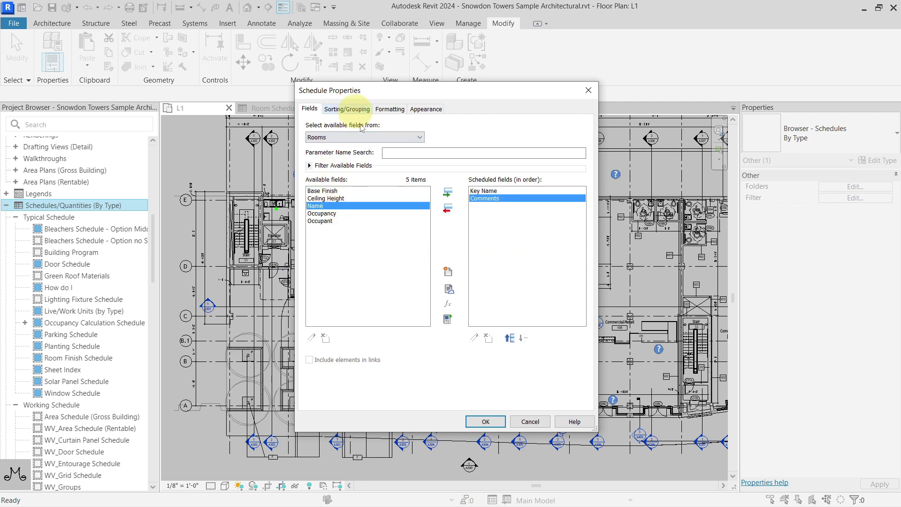
{"action": "left_click", "coordinate": [479, 420]}
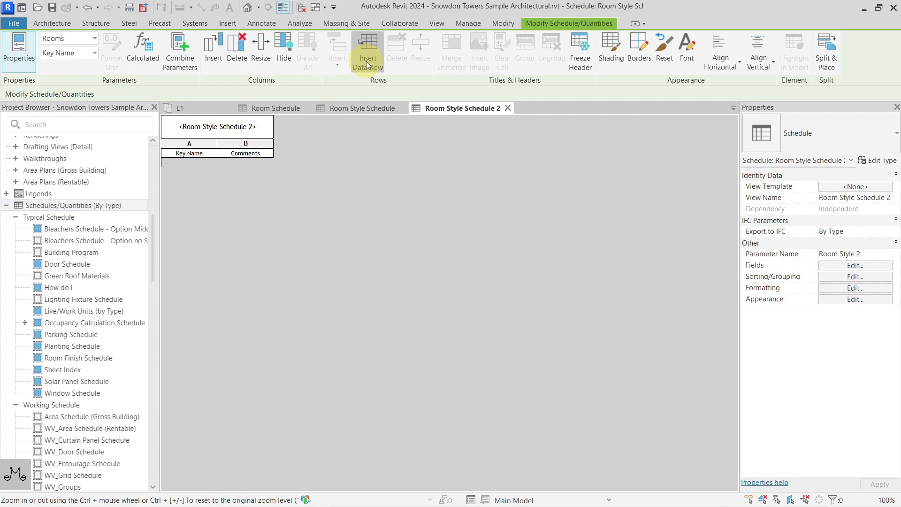
{"action": "left_click", "coordinate": [367, 63]}
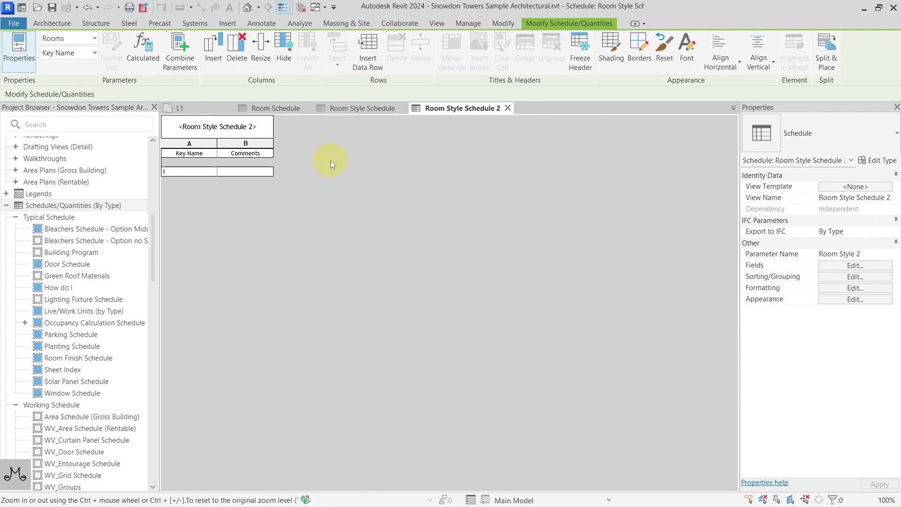
Step: Name the key in Room Style Schedule 2 as 10 and set its comment to xxx
{"action": "left_click", "coordinate": [196, 171]}
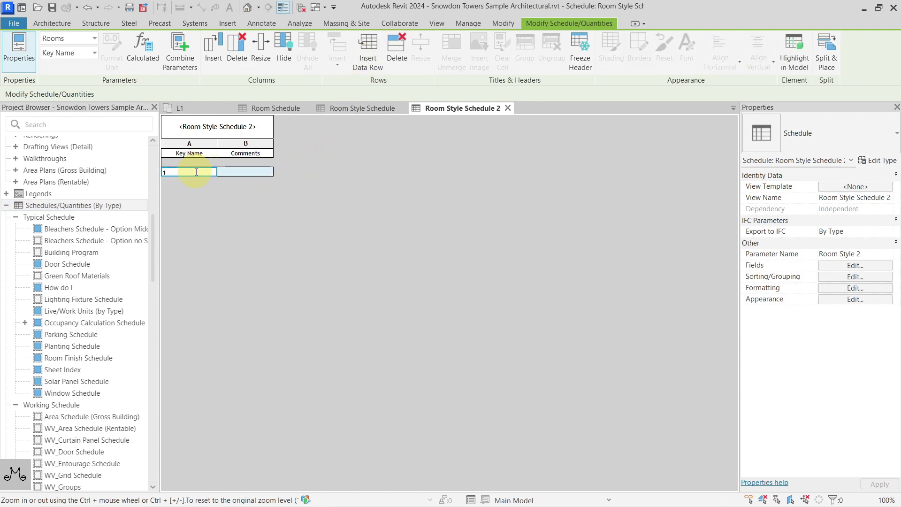
{"action": "type", "text": "10"}
{"action": "left_click", "coordinate": [226, 172]}
{"action": "type", "text": "xxx"}
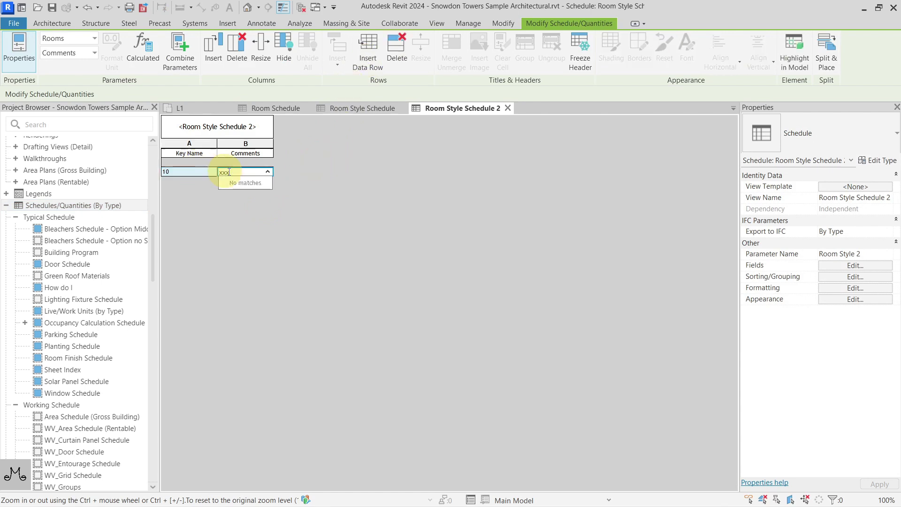
{"action": "left_click", "coordinate": [314, 172]}
Step: On the L1 plan, check the Room Style 2 choices of Commercial/Retail room 105, keeping it at (none)
{"action": "left_click", "coordinate": [210, 108]}
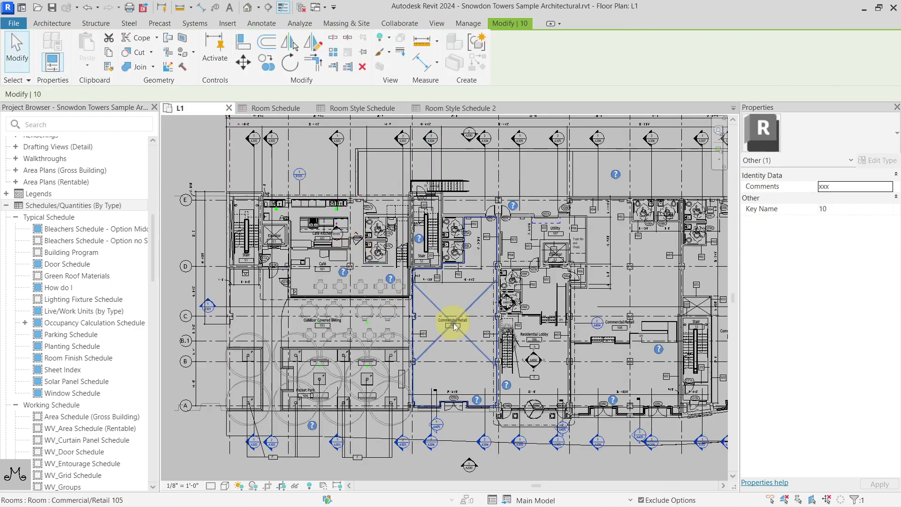
{"action": "left_click", "coordinate": [454, 325]}
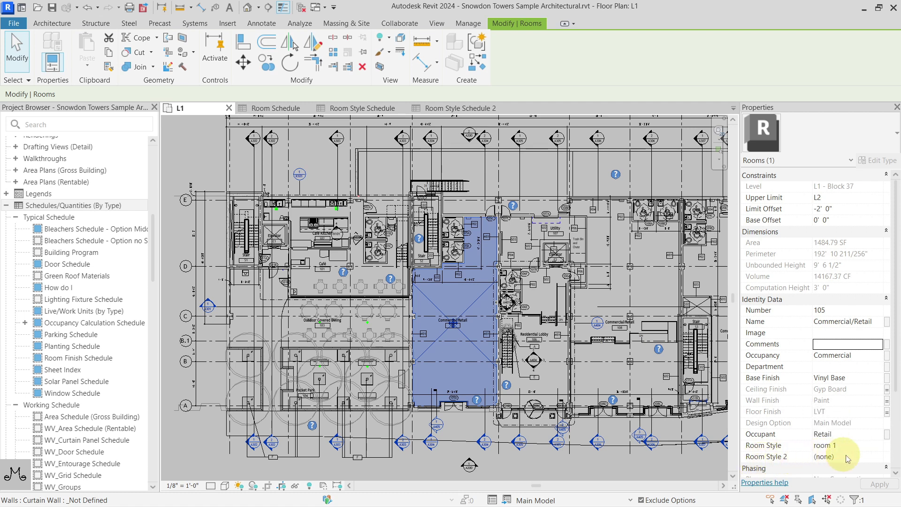
{"action": "left_click", "coordinate": [869, 455]}
{"action": "left_click", "coordinate": [878, 457]}
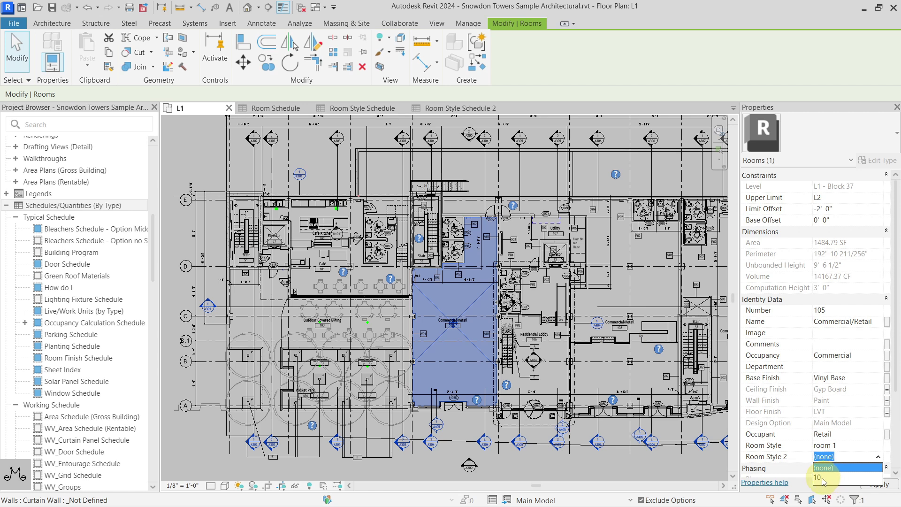
{"action": "left_click", "coordinate": [823, 468]}
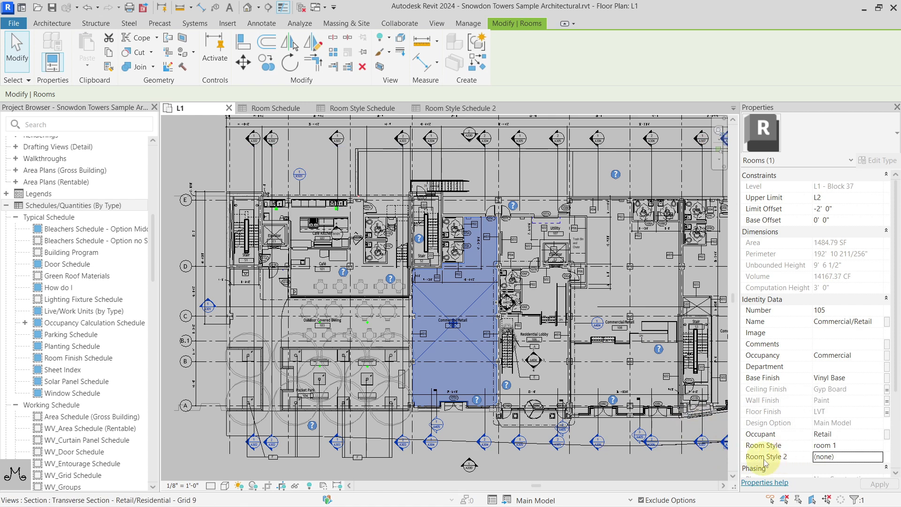
{"action": "left_click", "coordinate": [863, 456]}
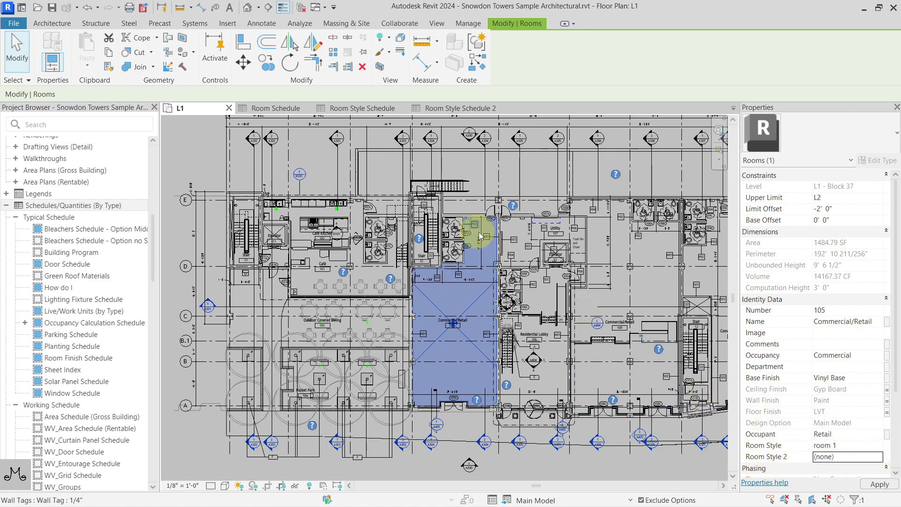
Step: Change the parameter name of the first Room Style Schedule to Room Style 2
{"action": "left_click", "coordinate": [375, 108]}
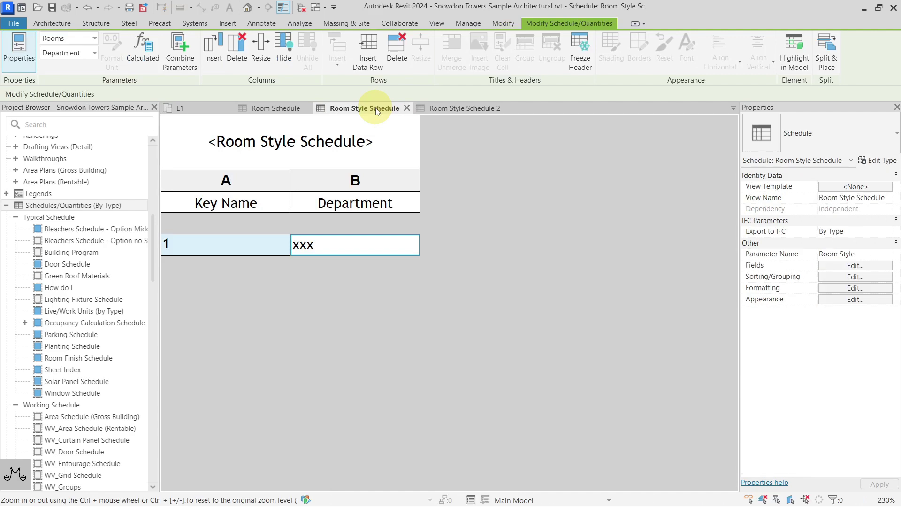
{"action": "left_click", "coordinate": [887, 256]}
{"action": "left_click", "coordinate": [886, 256]}
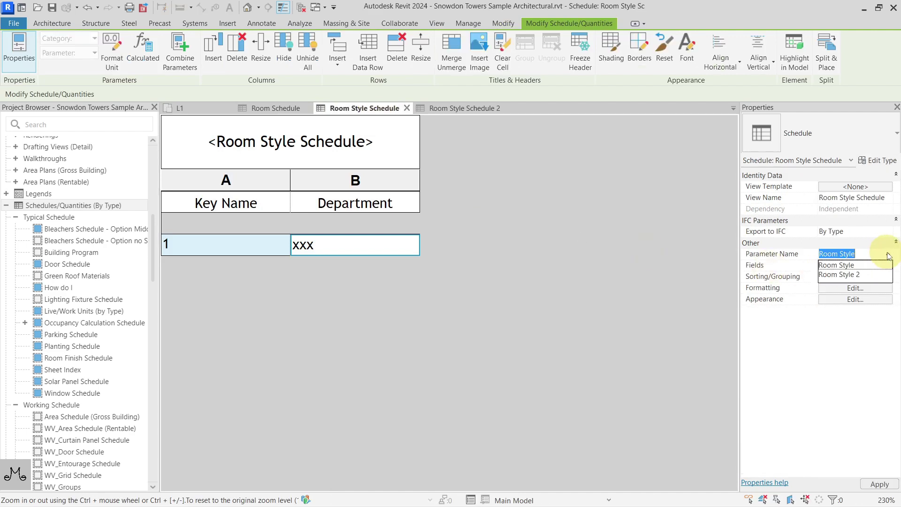
{"action": "left_click", "coordinate": [856, 275]}
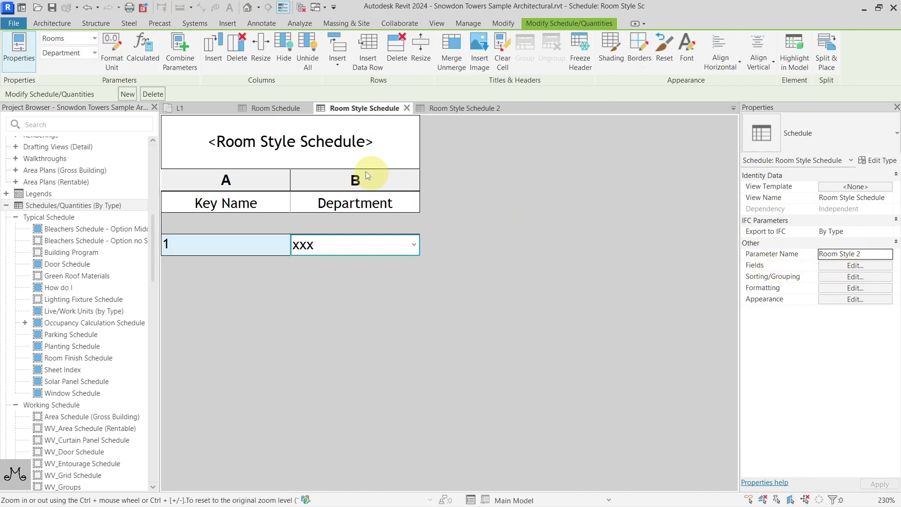
Step: Reselect room 105 on the L1 plan and check its Room Style 2 choices again, leaving (none) chosen
{"action": "left_click", "coordinate": [208, 109]}
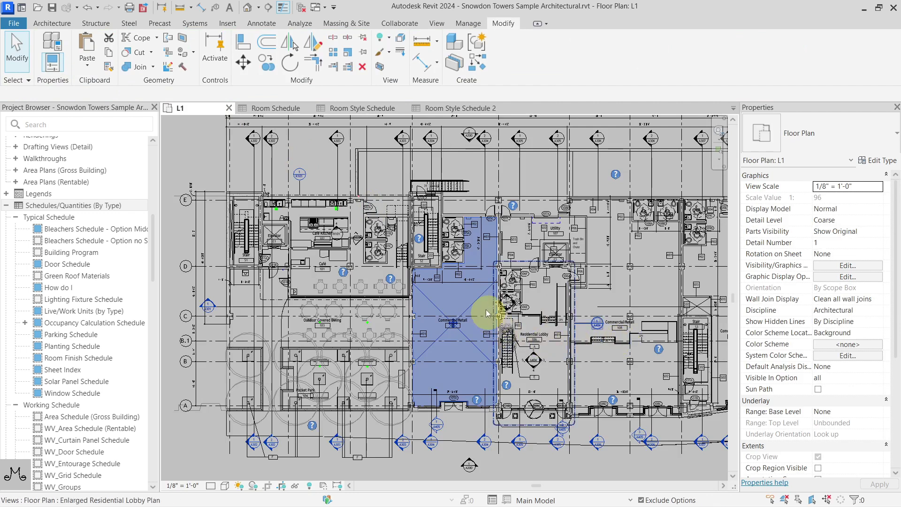
{"action": "left_click", "coordinate": [475, 300]}
{"action": "key", "text": "Tab"}
{"action": "key", "text": "Tab"}
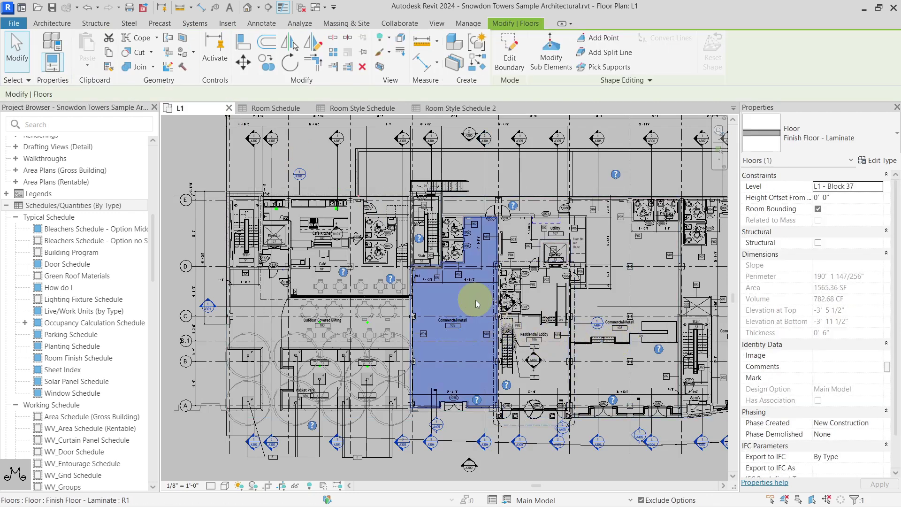
{"action": "left_click", "coordinate": [474, 300]}
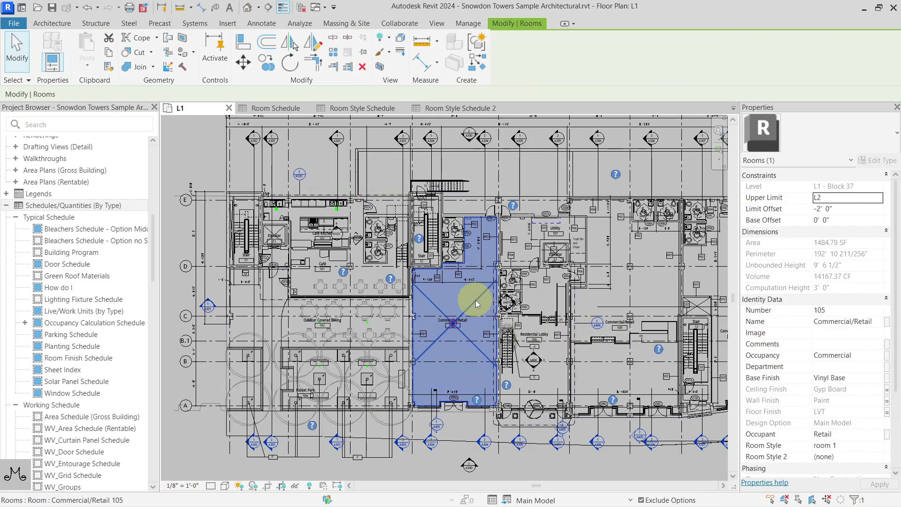
{"action": "left_click", "coordinate": [877, 456]}
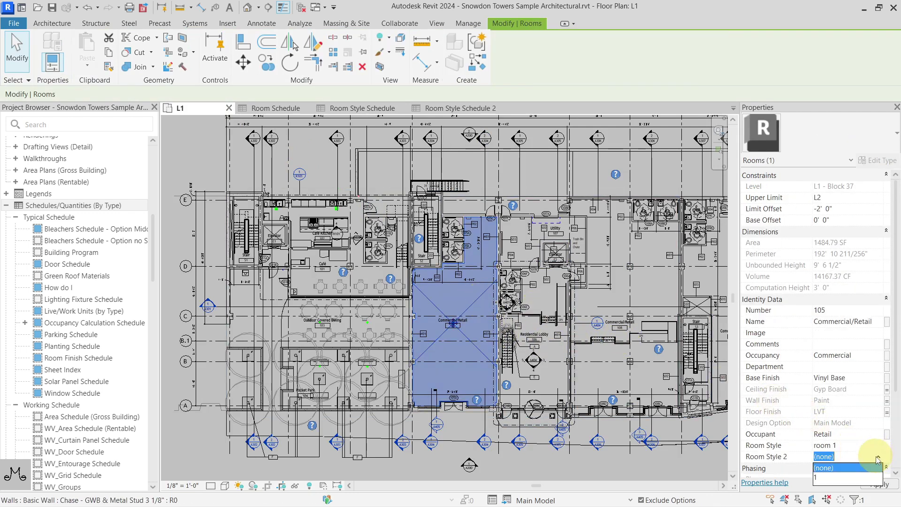
{"action": "left_click", "coordinate": [816, 468]}
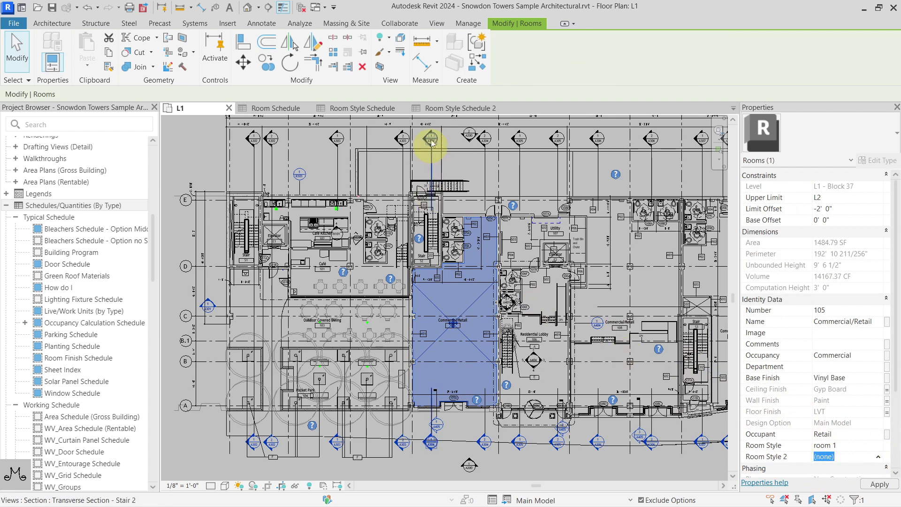
Step: Set the parameter name of Room Style Schedule 2 to Room Style 3
{"action": "left_click", "coordinate": [435, 110]}
{"action": "left_click", "coordinate": [384, 111]}
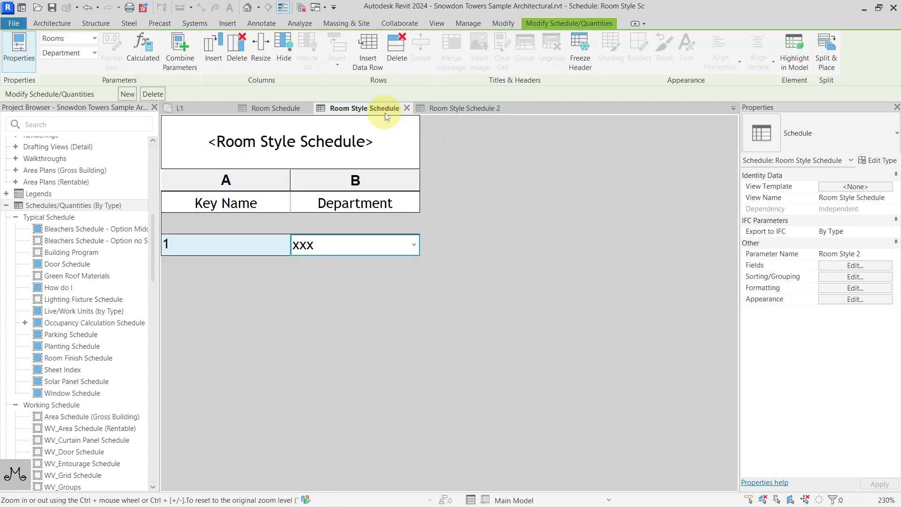
{"action": "left_click", "coordinate": [435, 109]}
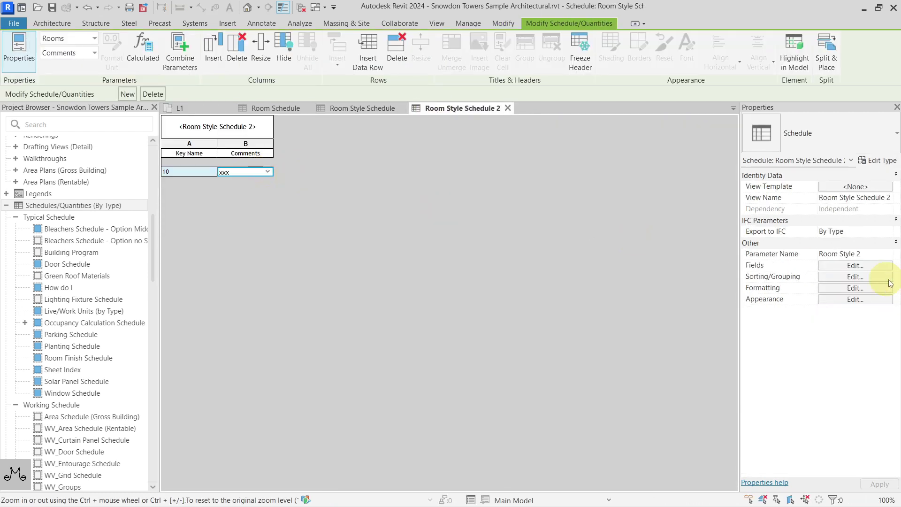
{"action": "left_click", "coordinate": [861, 253]}
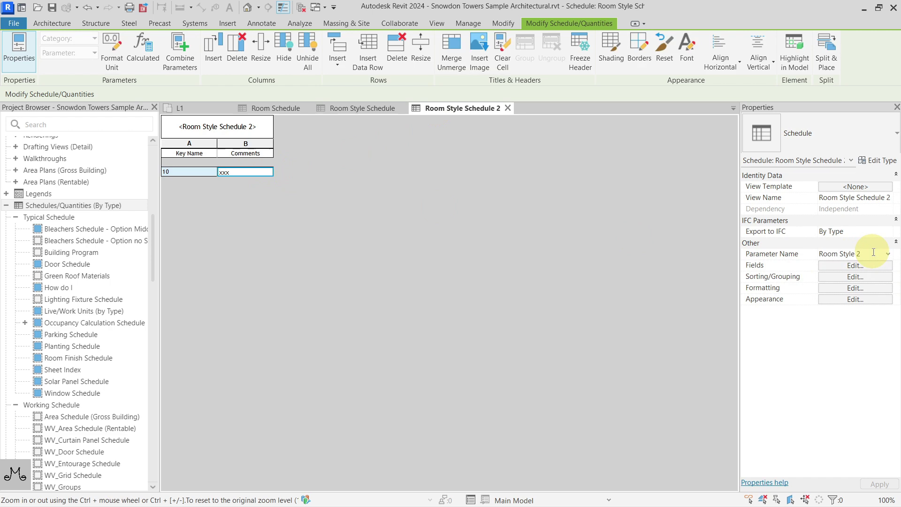
{"action": "key", "text": "BackSpace"}
{"action": "type", "text": "3"}
{"action": "key", "text": "Return"}
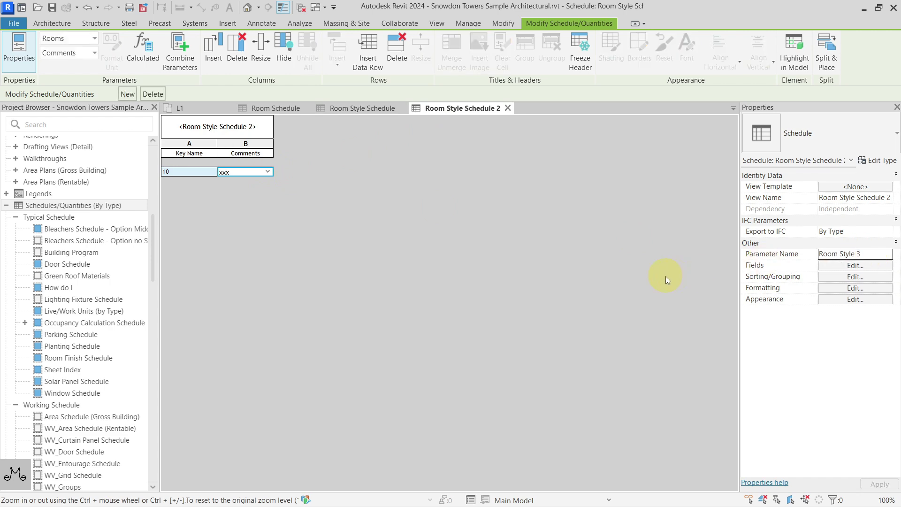
Step: Select room 105 on the L1 plan and examine its room style parameters
{"action": "left_click", "coordinate": [202, 108]}
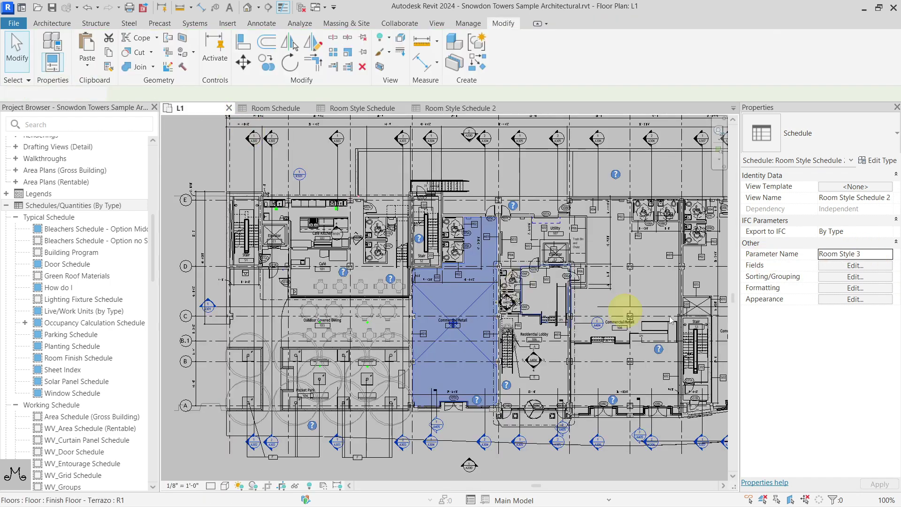
{"action": "left_click", "coordinate": [474, 303]}
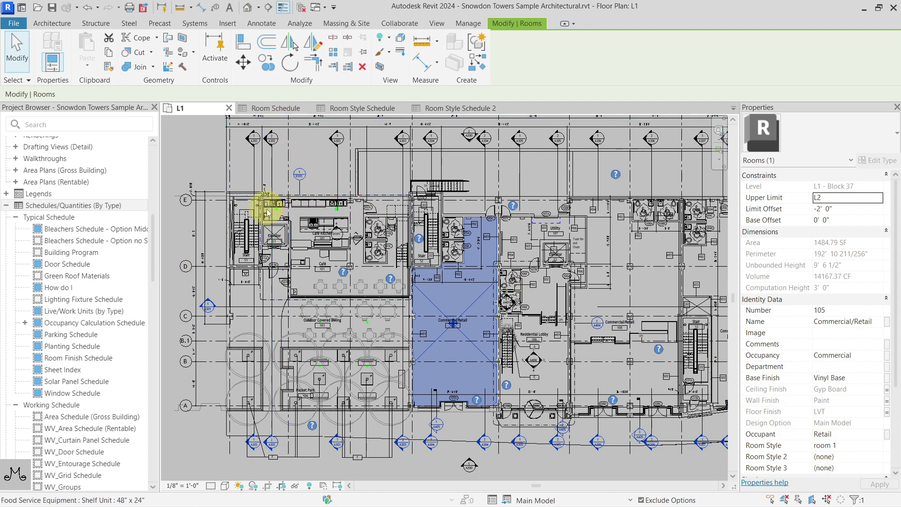
Step: Locate Room Schedule in the Project Browser, and collapse the Typical Schedule and Working Schedule groups
{"action": "scroll", "coordinate": [125, 319], "scroll_direction": "down", "scroll_amount": 9}
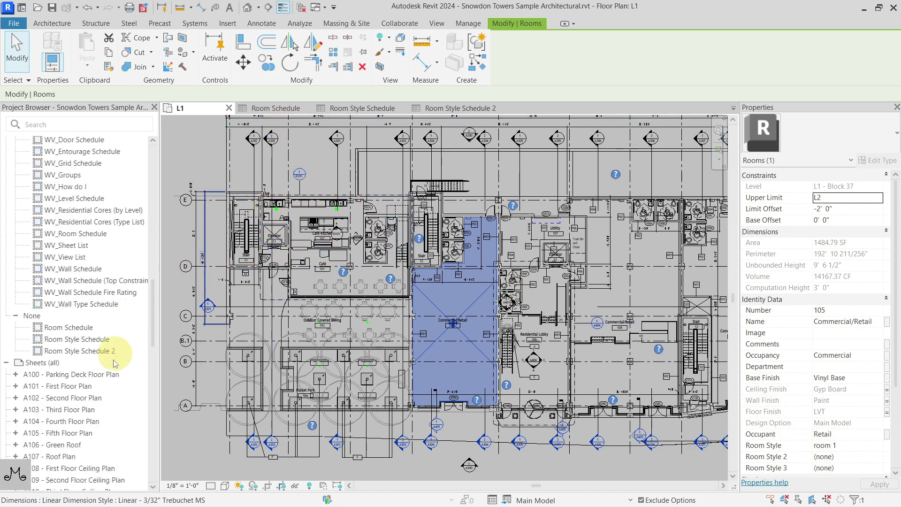
{"action": "left_click", "coordinate": [89, 328]}
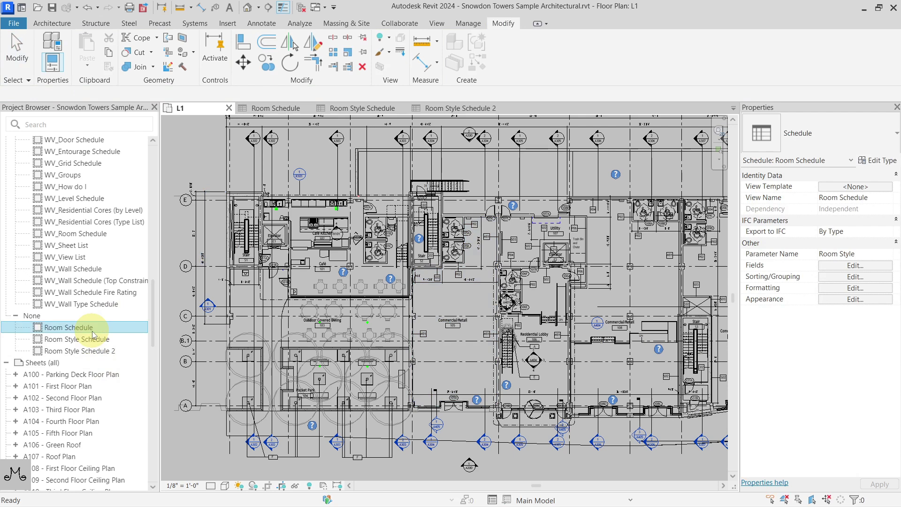
{"action": "scroll", "coordinate": [92, 335], "scroll_direction": "up", "scroll_amount": 9}
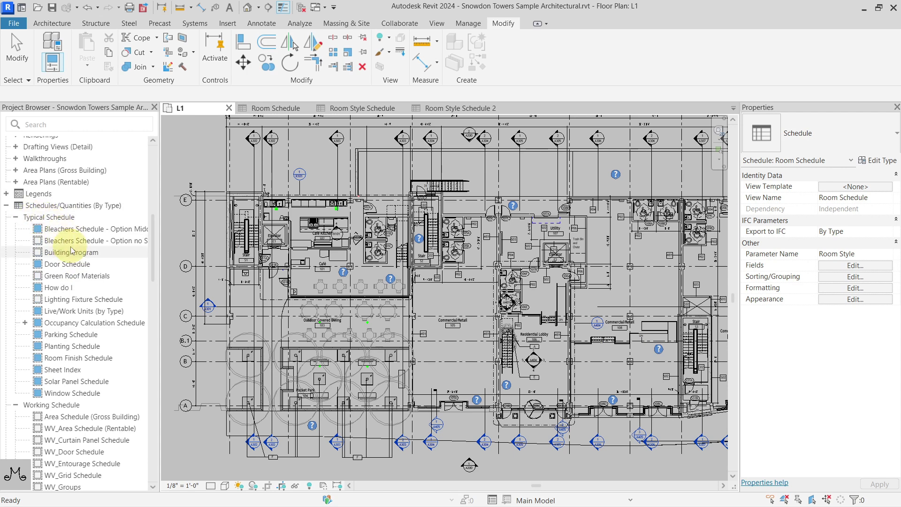
{"action": "left_click", "coordinate": [19, 218]}
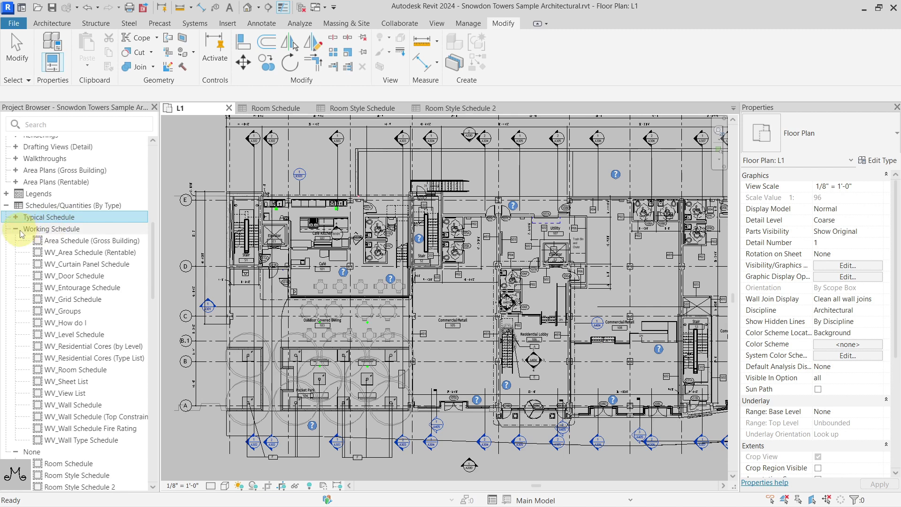
{"action": "left_click", "coordinate": [20, 230]}
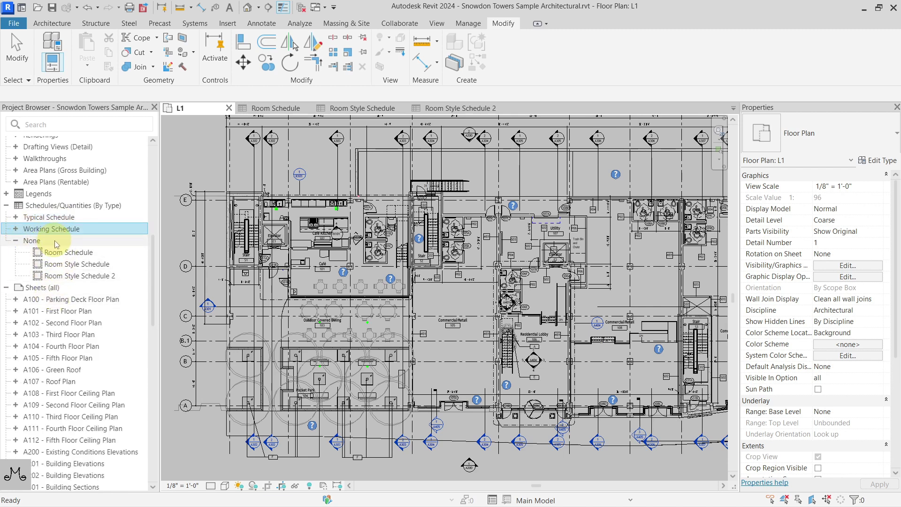